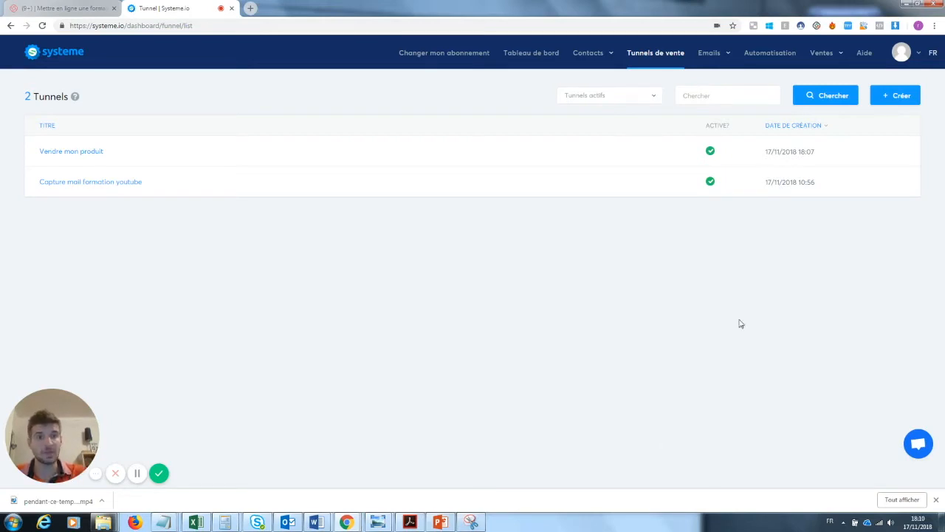
Step: Create a new sales funnel named "Vendre mon produit" of the type "Vendez vos produits"
click(897, 96)
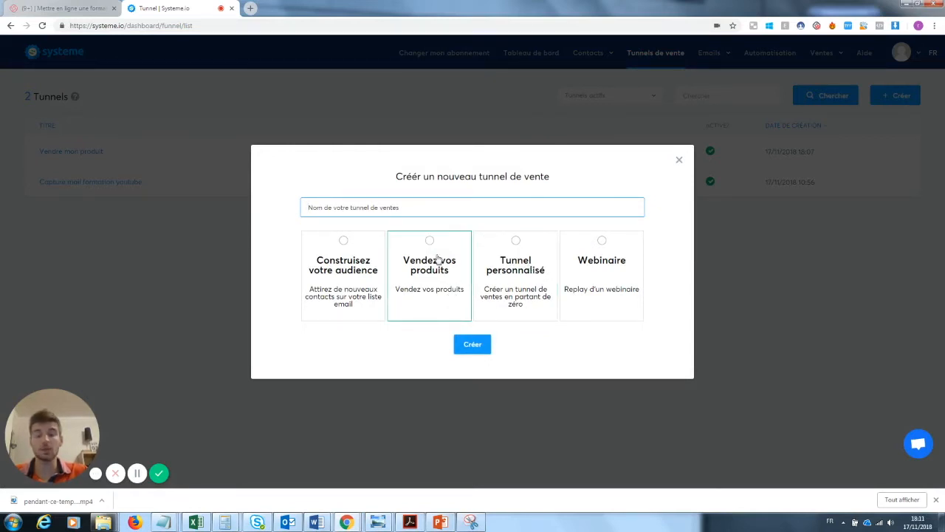
click(429, 283)
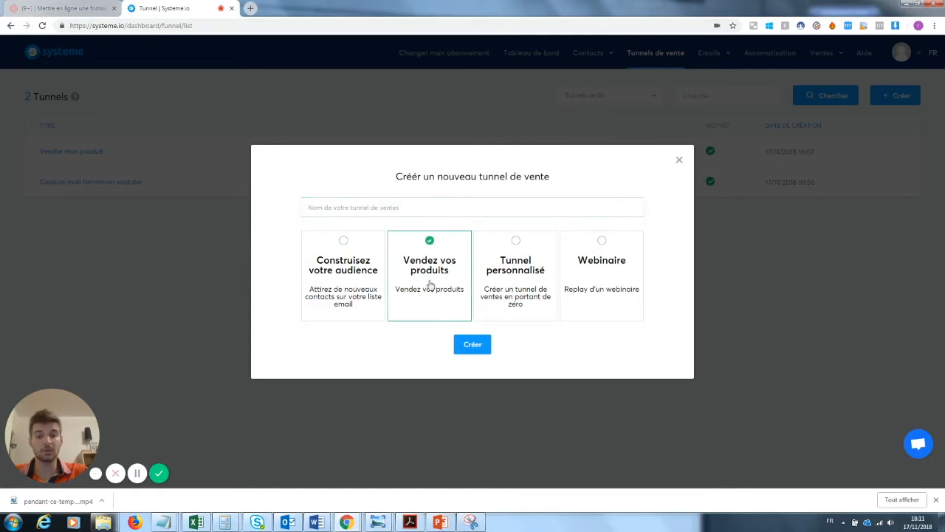
click(472, 345)
click(384, 212)
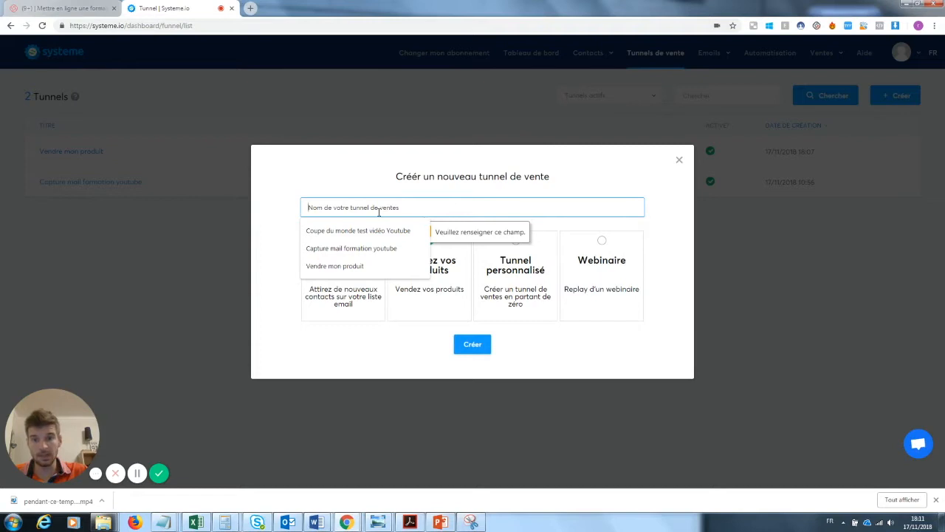
click(334, 266)
click(471, 347)
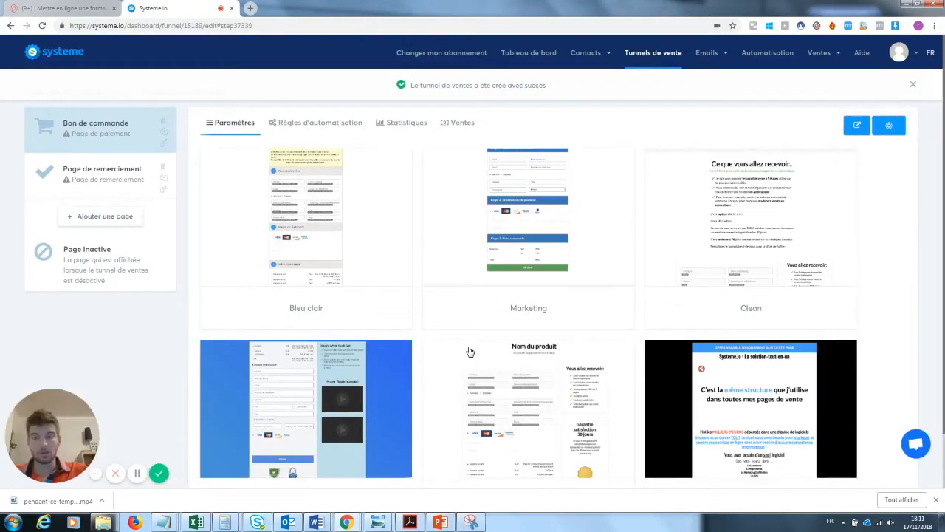
Step: Open the form for adding a page to the funnel and examine the page types on offer, from Opt-in to Divers
click(104, 222)
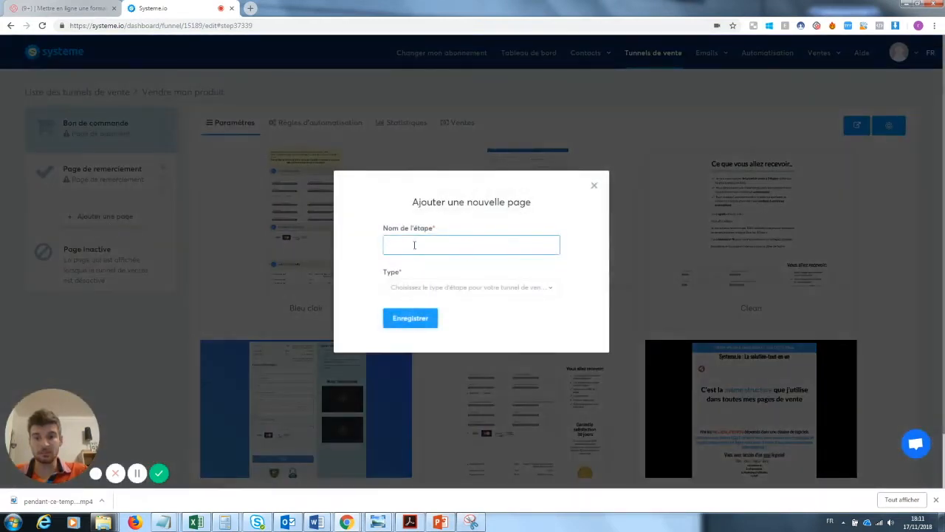
click(435, 288)
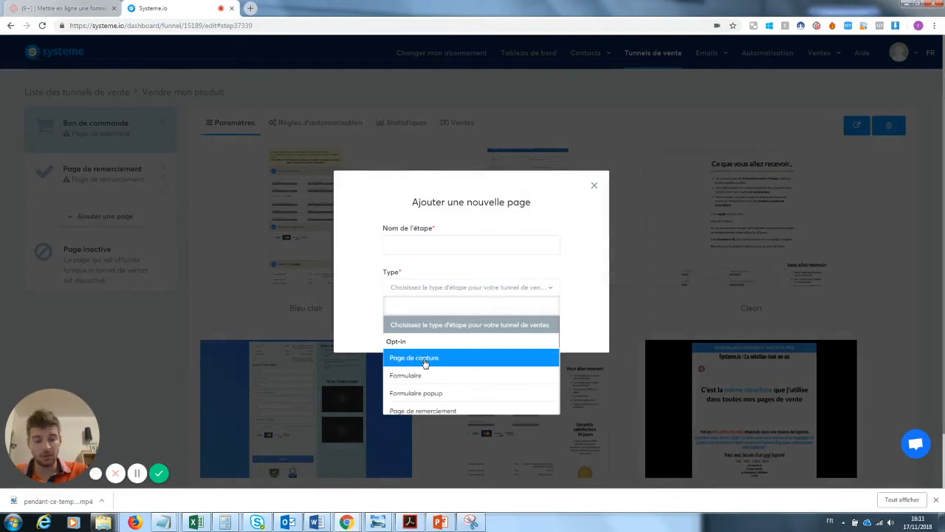
key(Down)
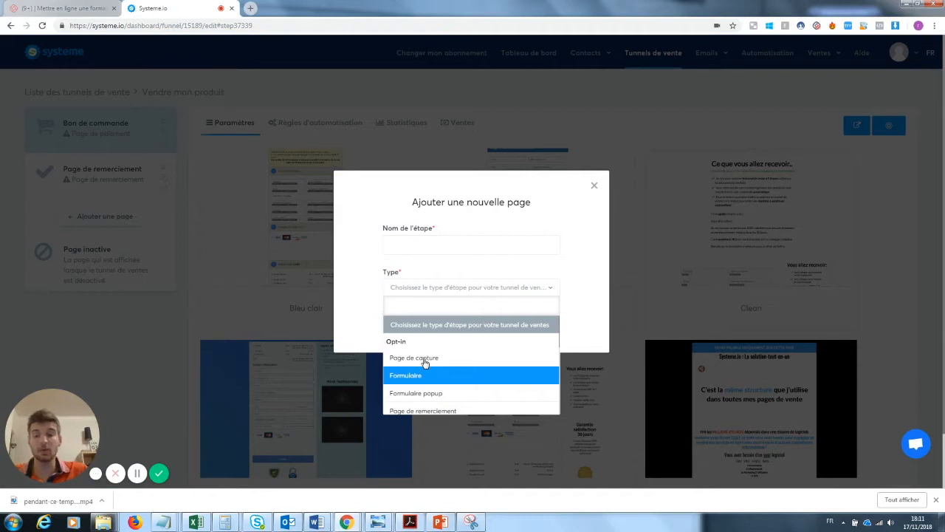
key(Down)
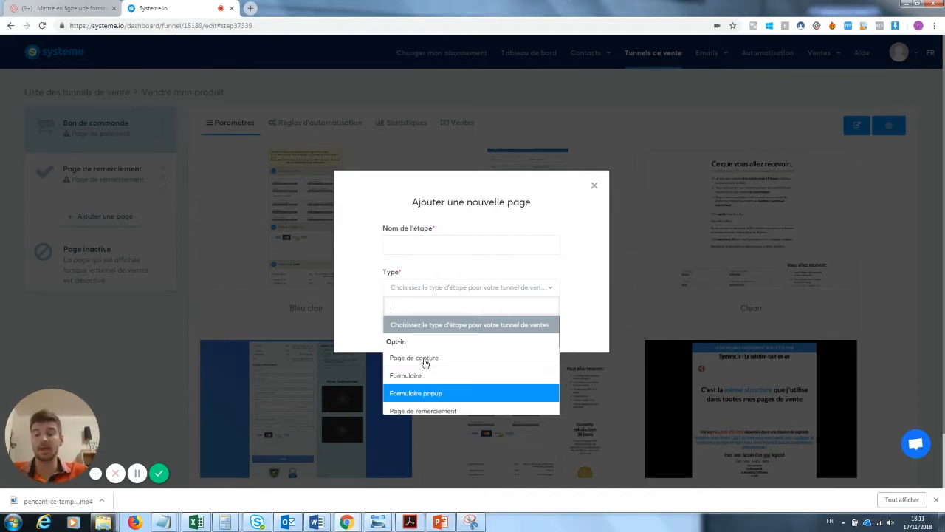
key(Down)
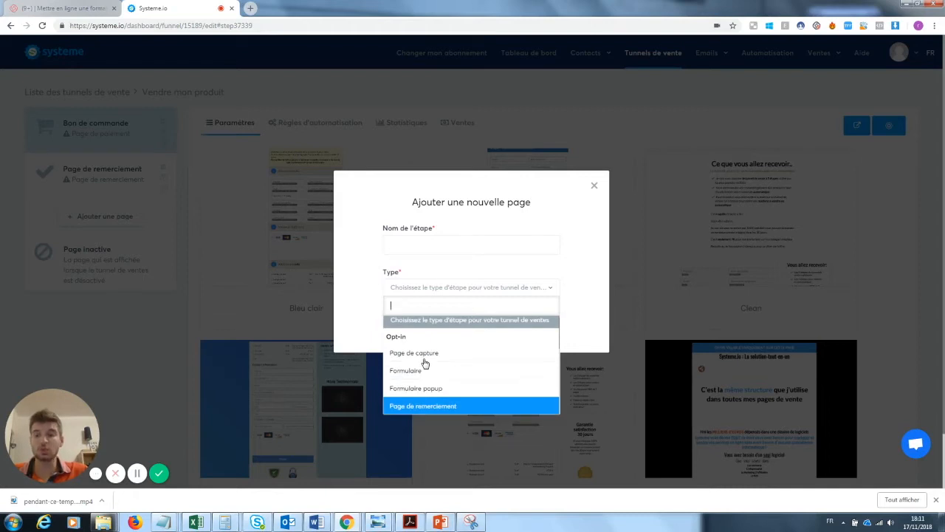
key(Down)
key(Down)
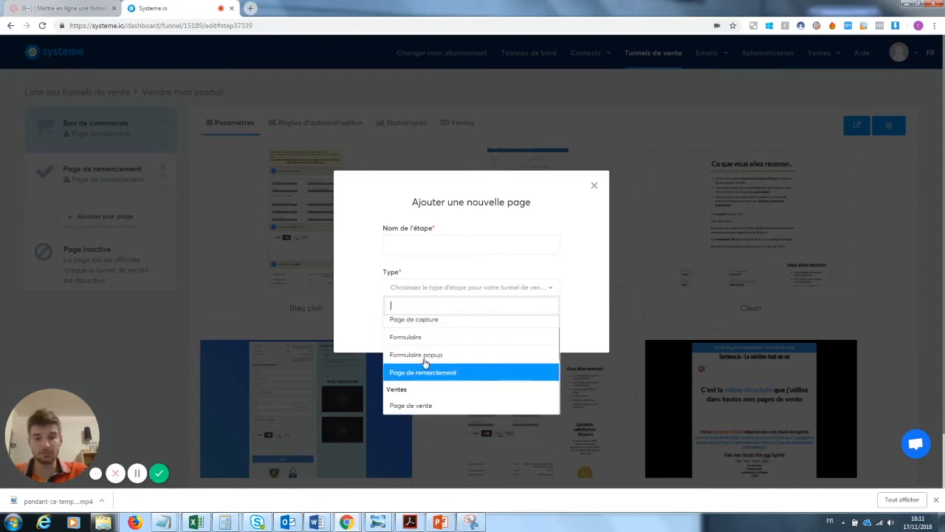
key(Down)
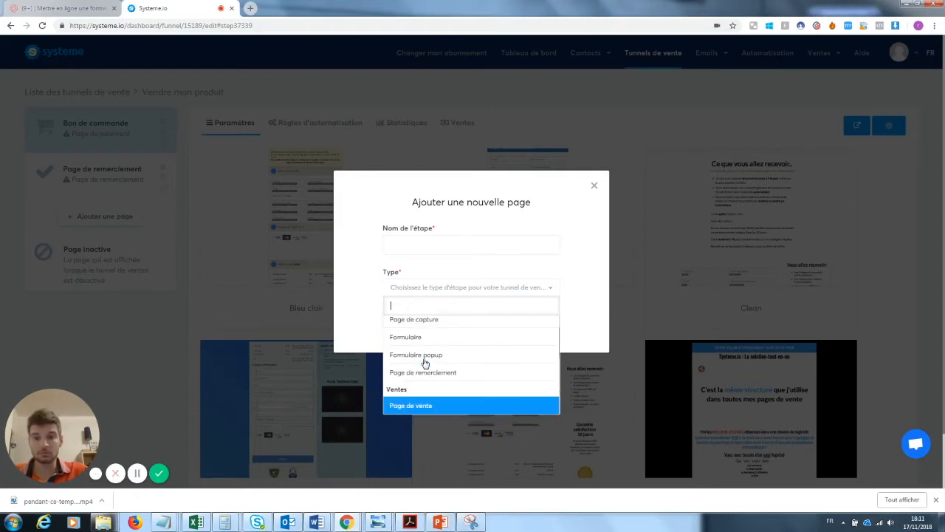
key(Down)
key(Down)
key(Down)
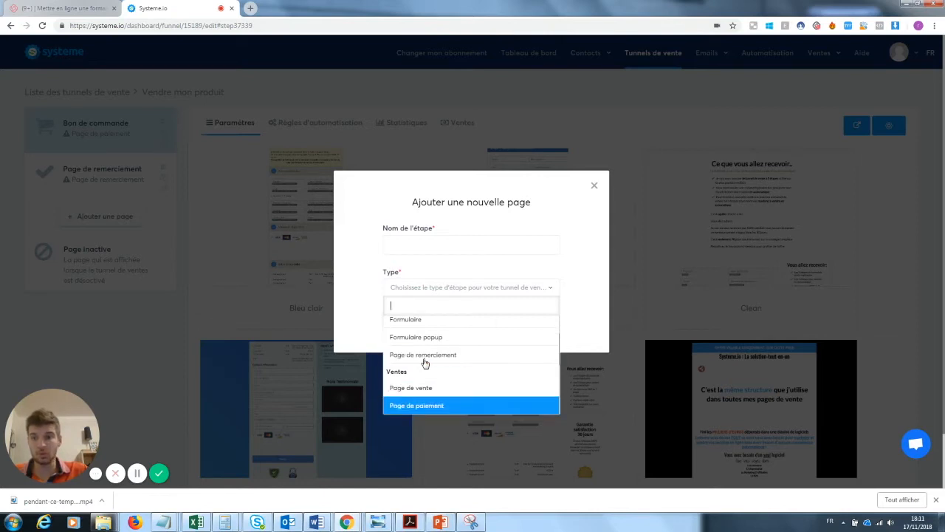
key(Down)
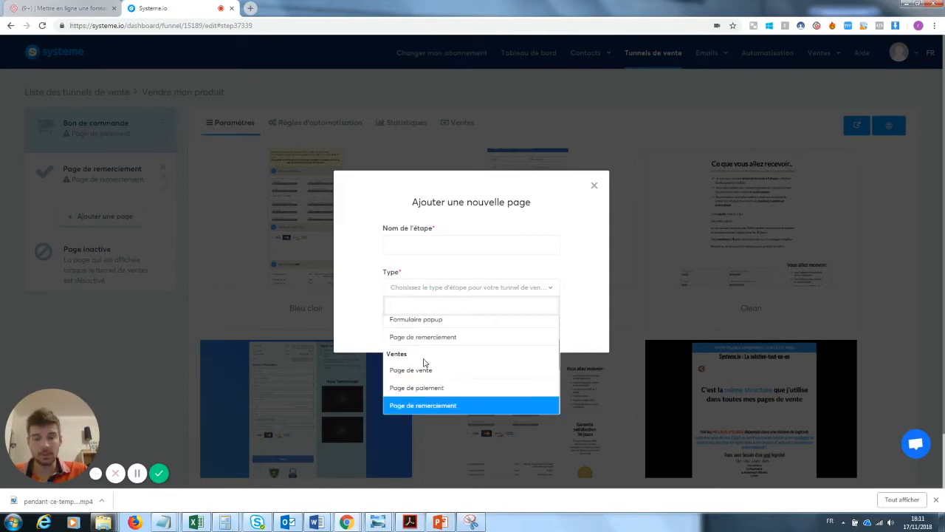
key(Down)
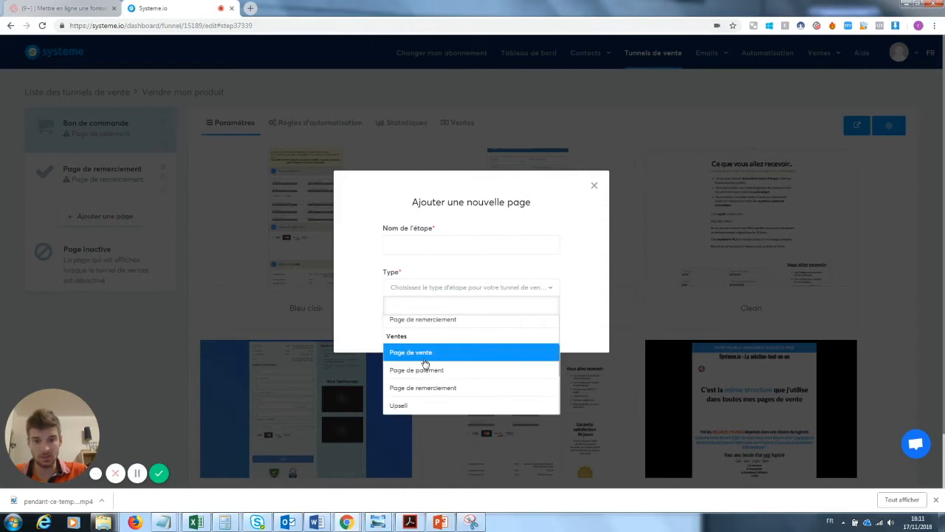
scroll(425, 362, down, 3)
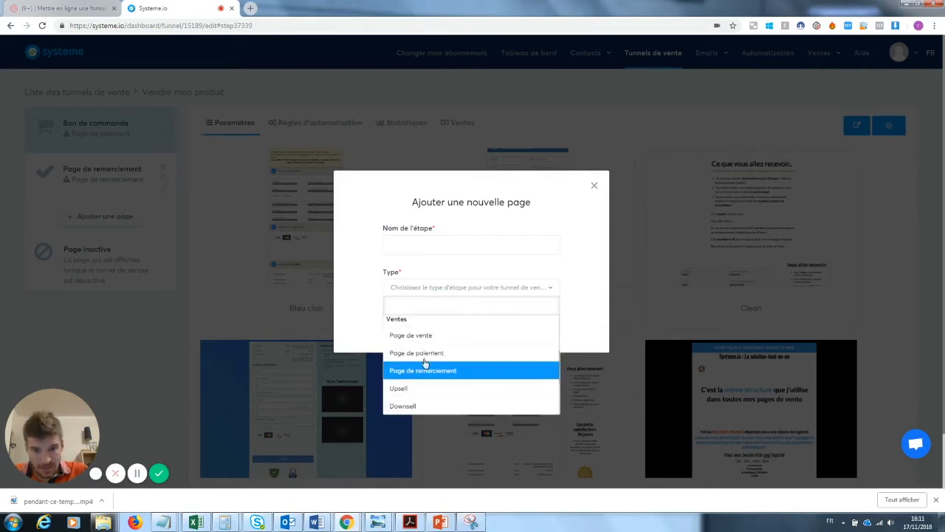
key(Down)
key(Down)
key(Down)
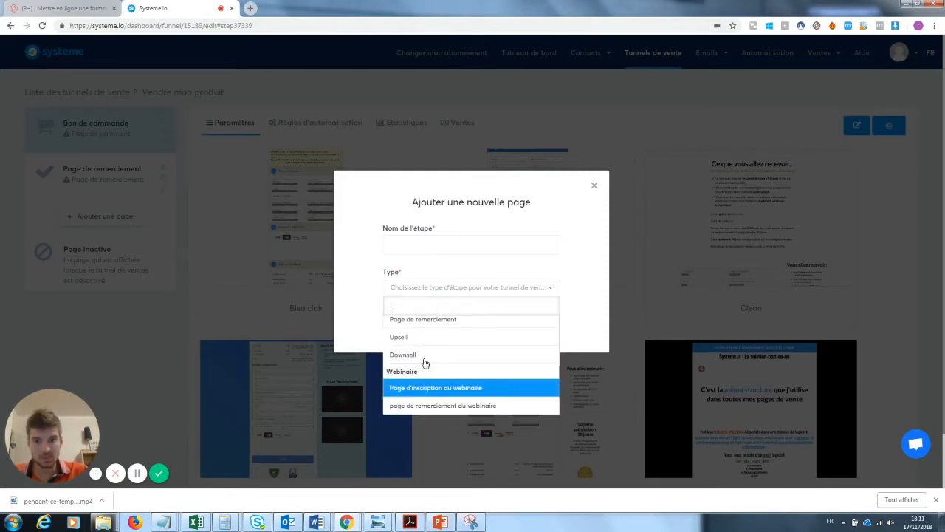
key(Down)
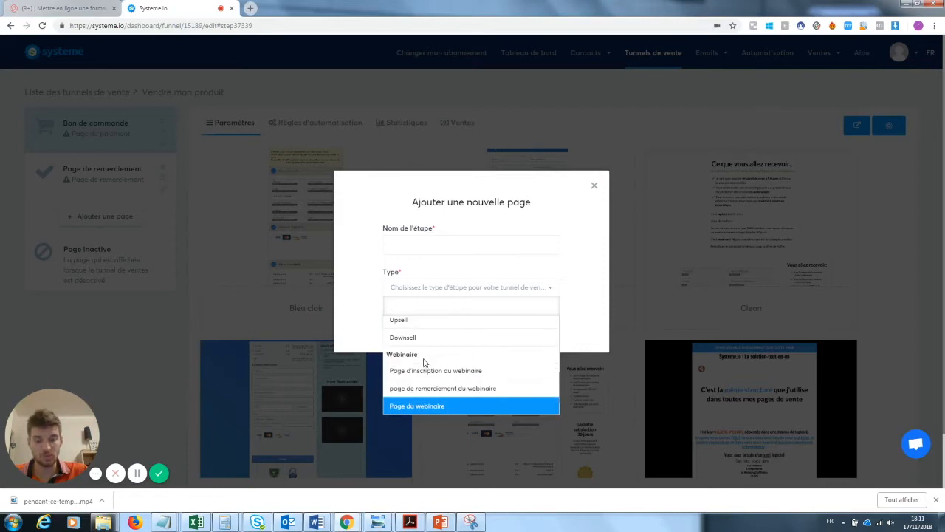
scroll(426, 362, down, 2)
key(Down)
key(Down)
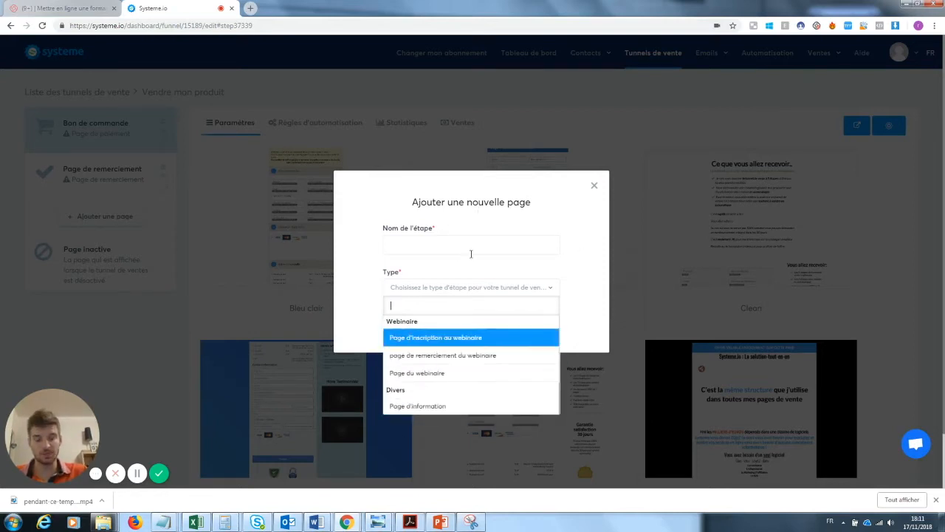
Step: Add a page of type "Page du webinaire" named "webi" to the funnel
click(458, 374)
click(408, 244)
text(w)
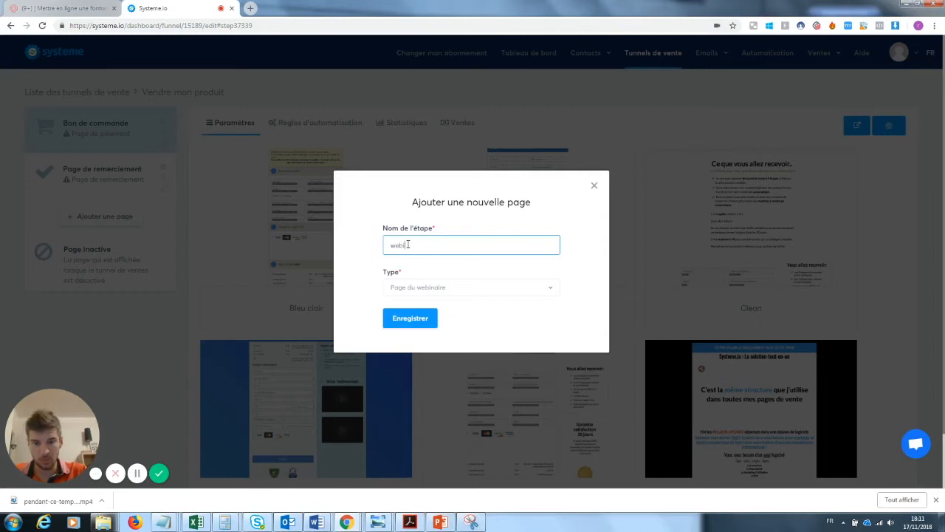
text(ebi)
click(414, 321)
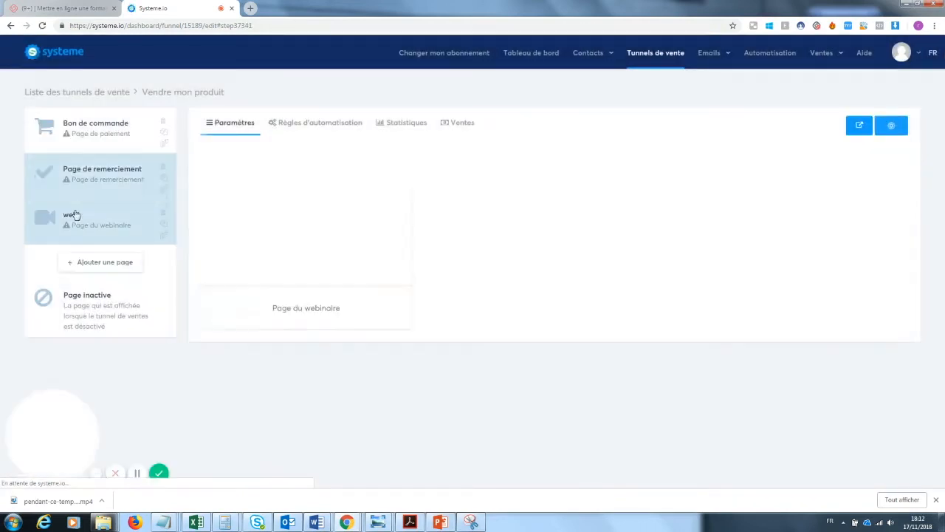
Step: Look over the webinar and thank-you page templates, and apply the "Clean" template to the "Bon de commande" page
mouse_move(290, 199)
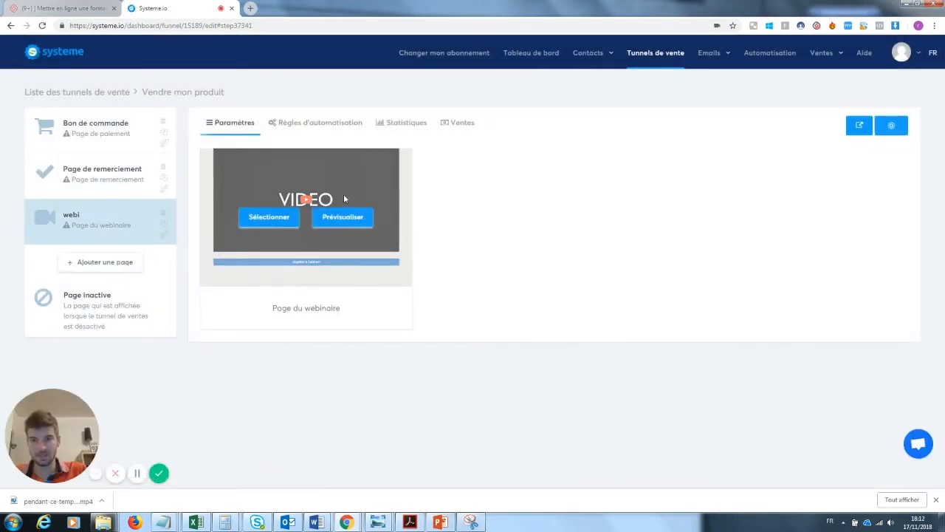
click(101, 185)
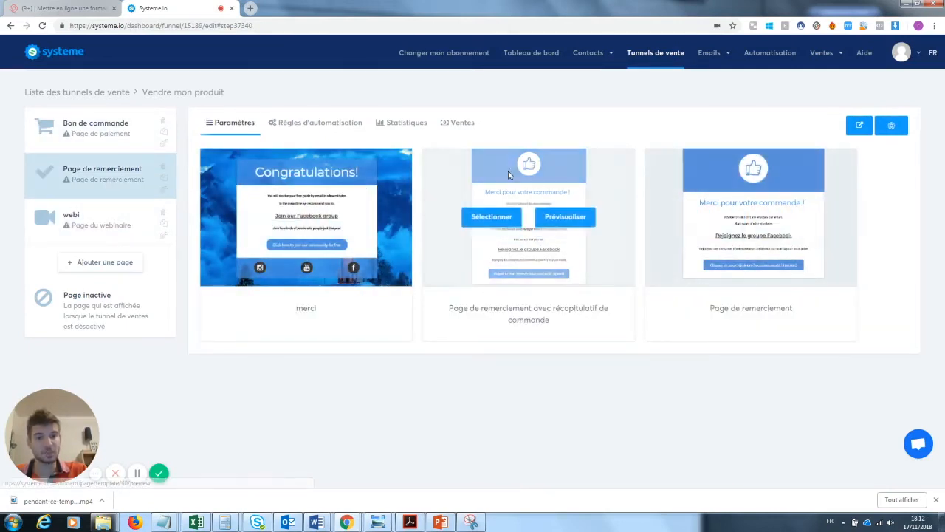
click(161, 143)
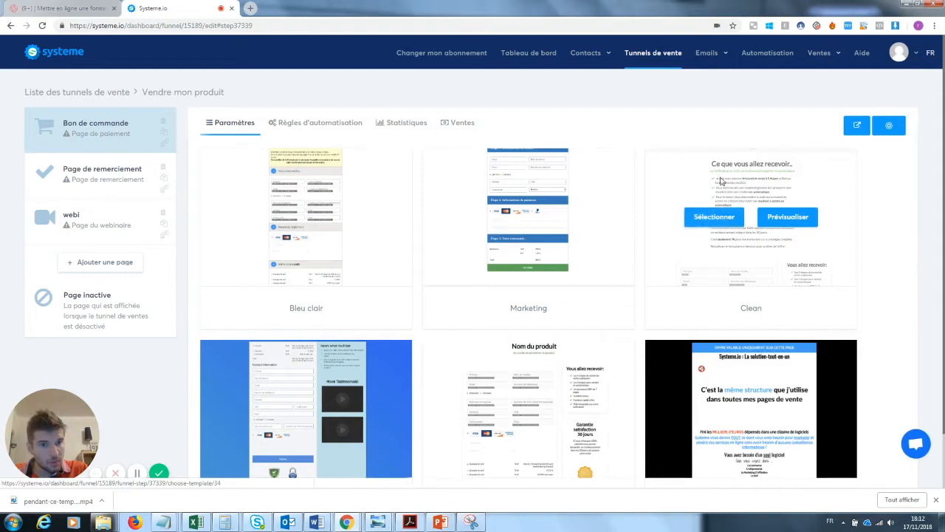
click(702, 219)
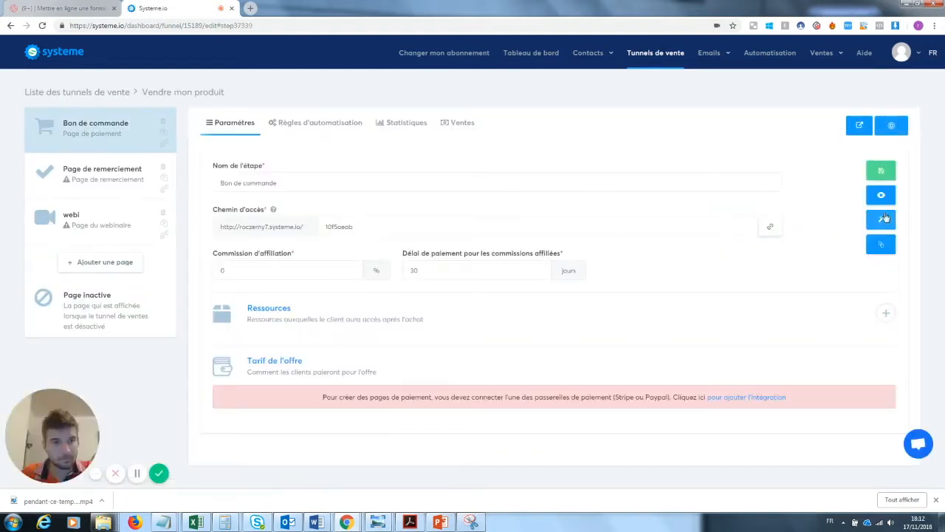
Step: Preview the live "Bon de commande" page, look through its sales text and order form, and close the preview
click(883, 198)
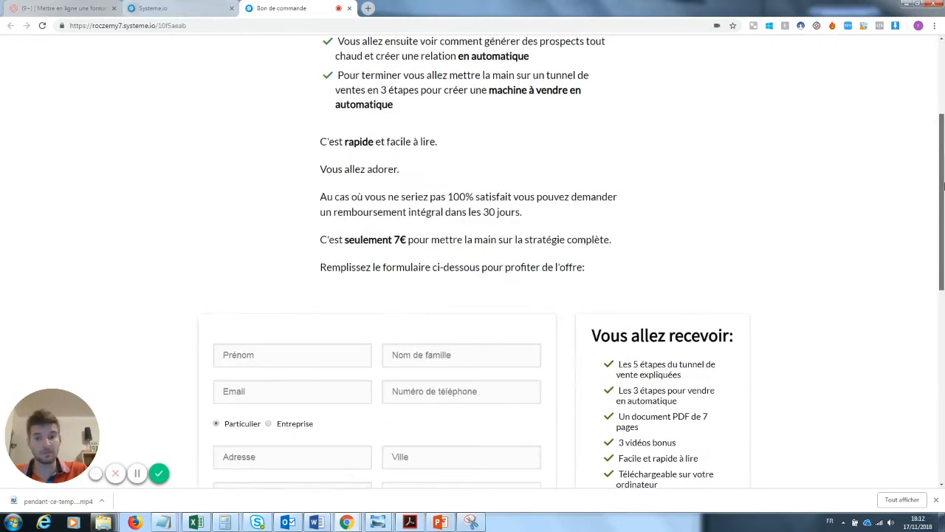
scroll(414, 184, down, 3)
scroll(327, 218, up, 2)
drag(942, 148, 943, 83)
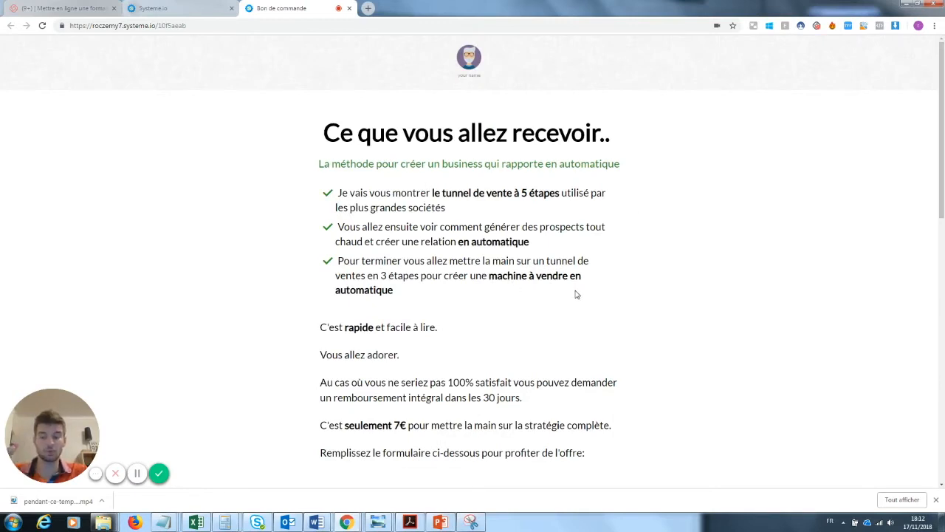
click(350, 8)
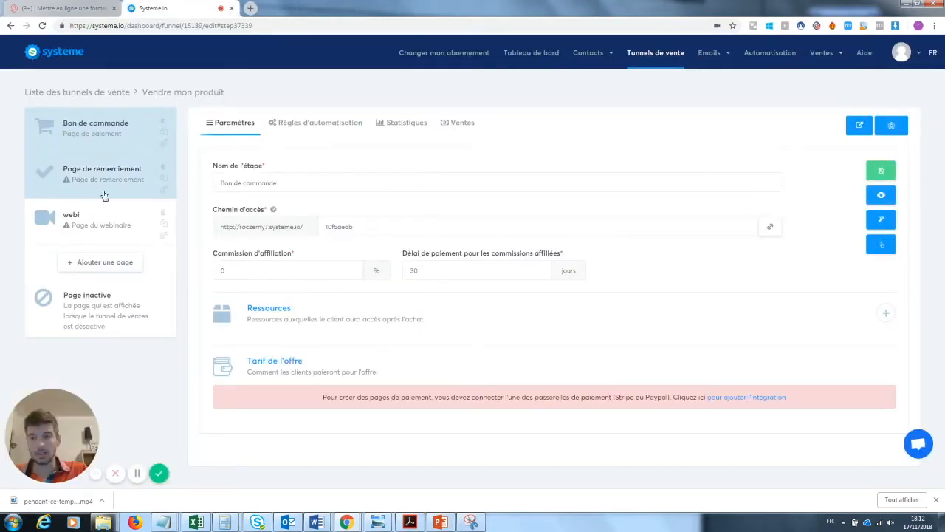
Step: Add a page of type "Upsell" named "upsell" to the funnel and open it
click(121, 265)
text(upsell)
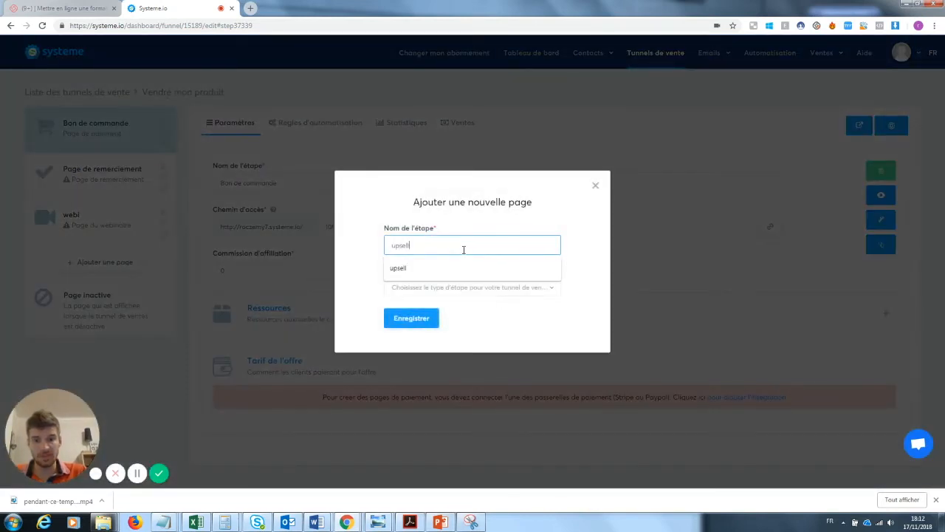
click(427, 268)
click(423, 287)
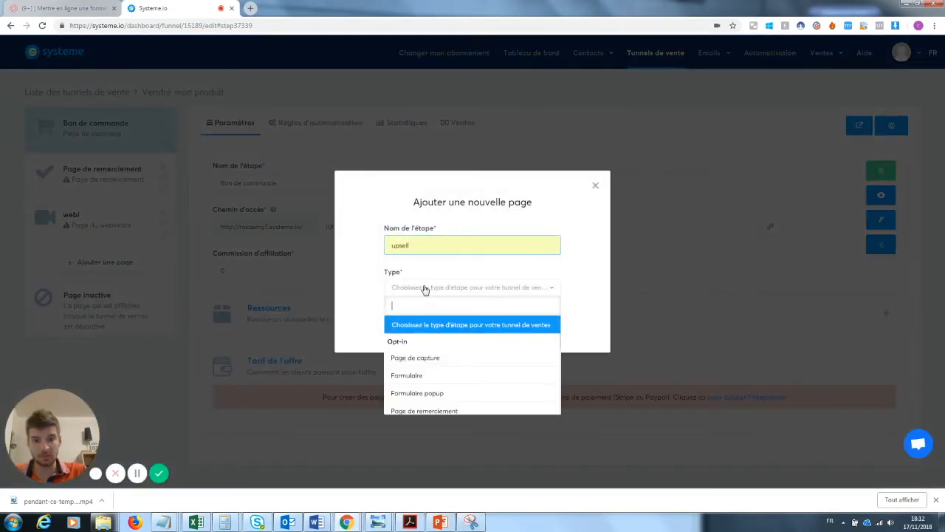
scroll(462, 396, down, 2)
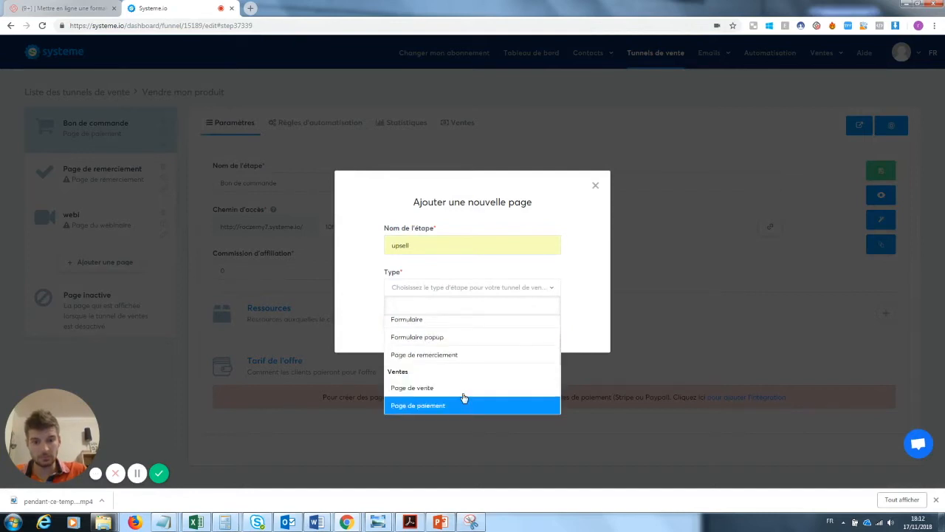
scroll(463, 396, down, 1)
click(433, 354)
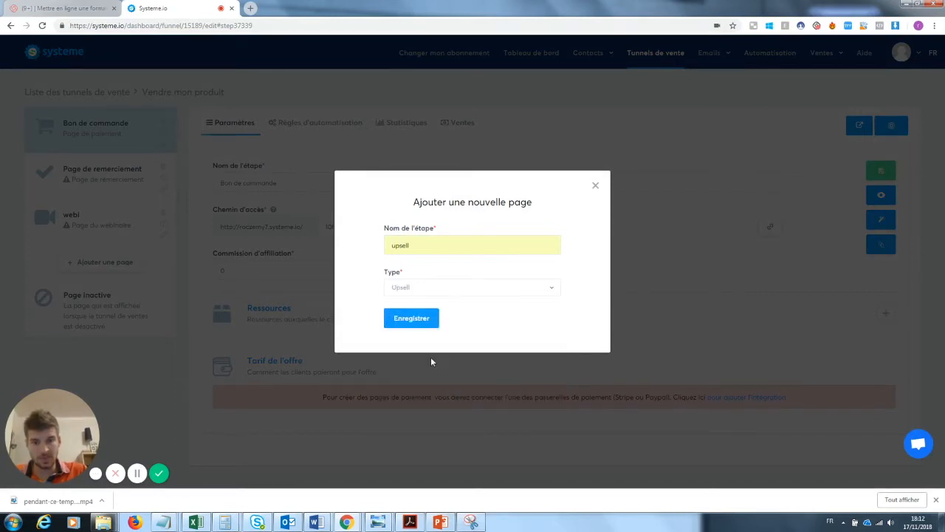
click(421, 319)
click(84, 288)
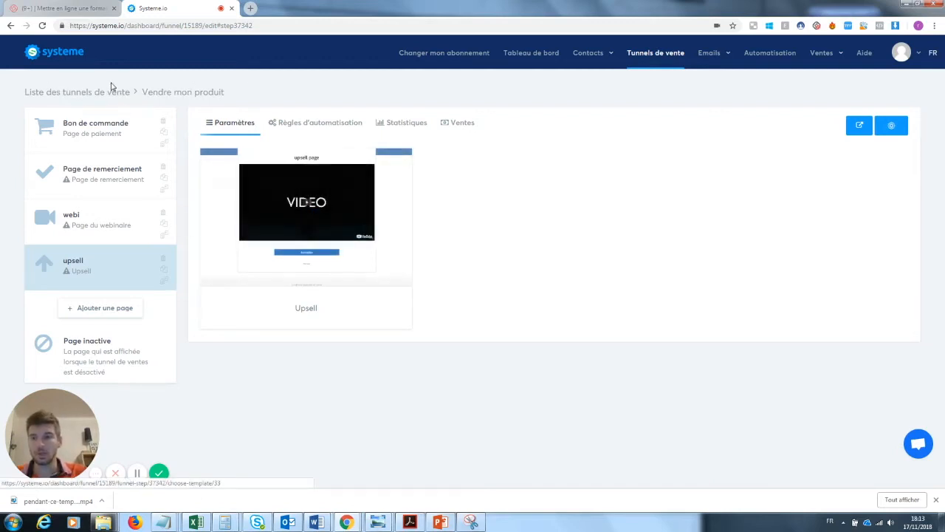
Step: Open the "Bon de commande" page in the page editor and view its order form fields
click(104, 127)
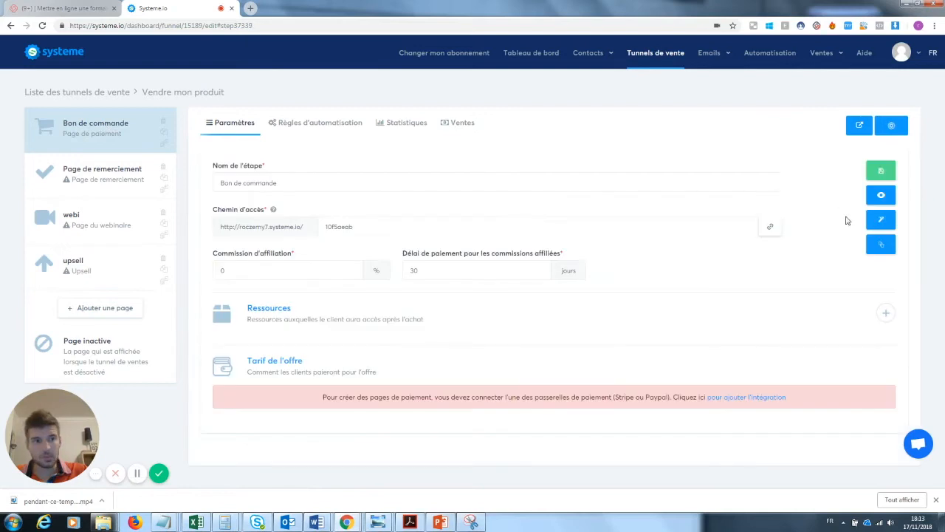
click(877, 221)
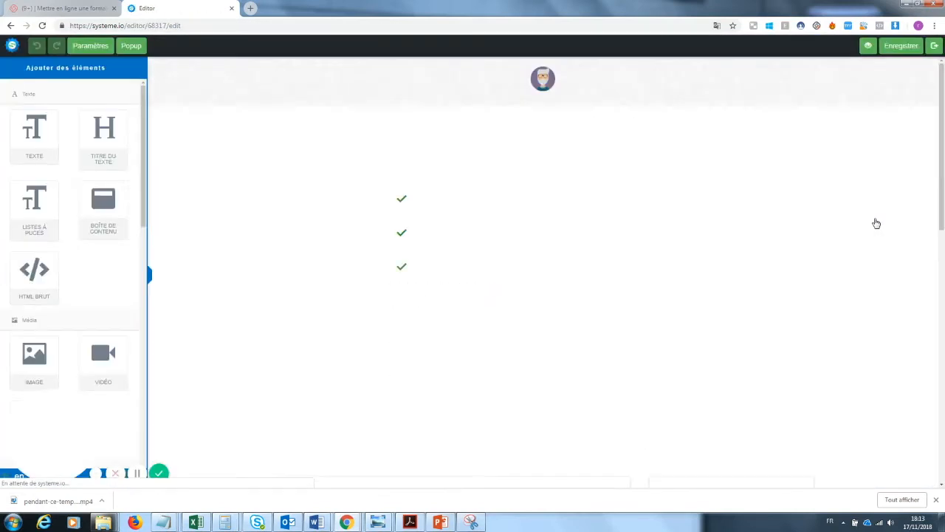
drag(942, 121, 942, 283)
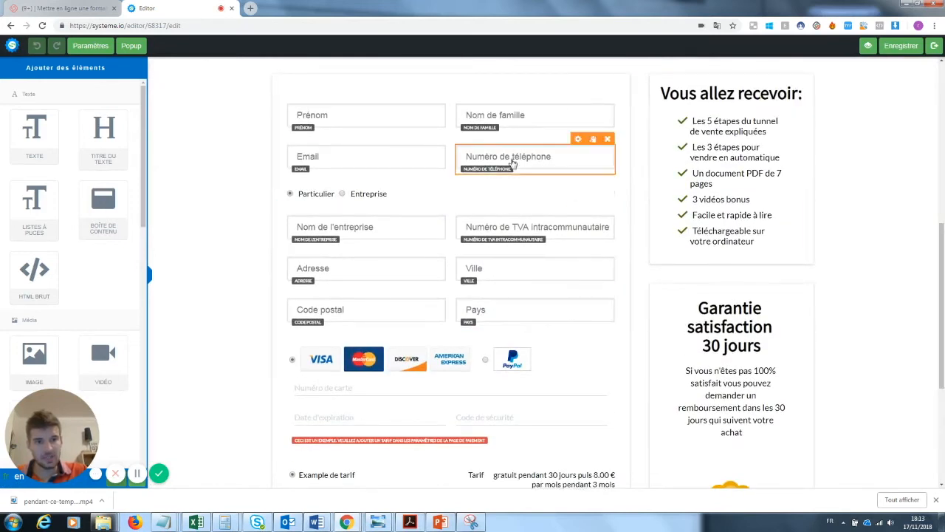
Step: Select the "man.png" portrait in the order page header and clear its image file
drag(941, 251, 657, 23)
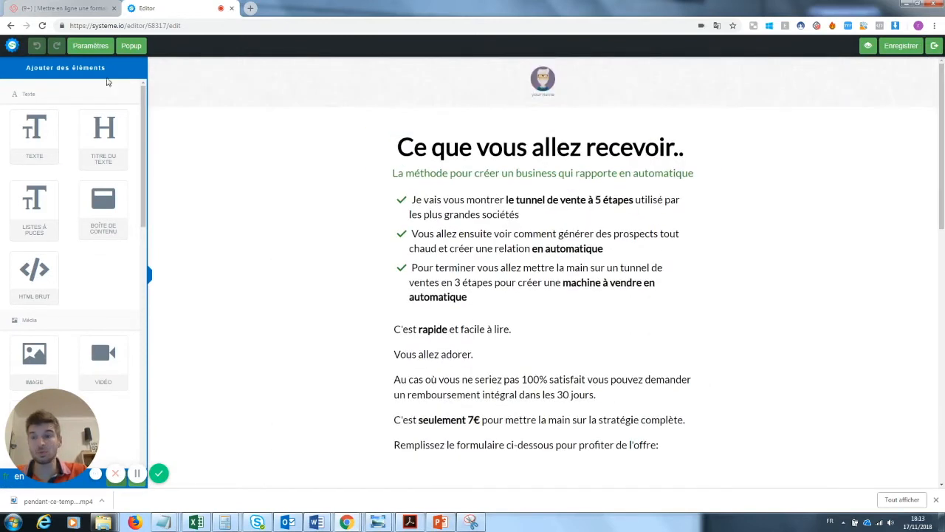
click(553, 95)
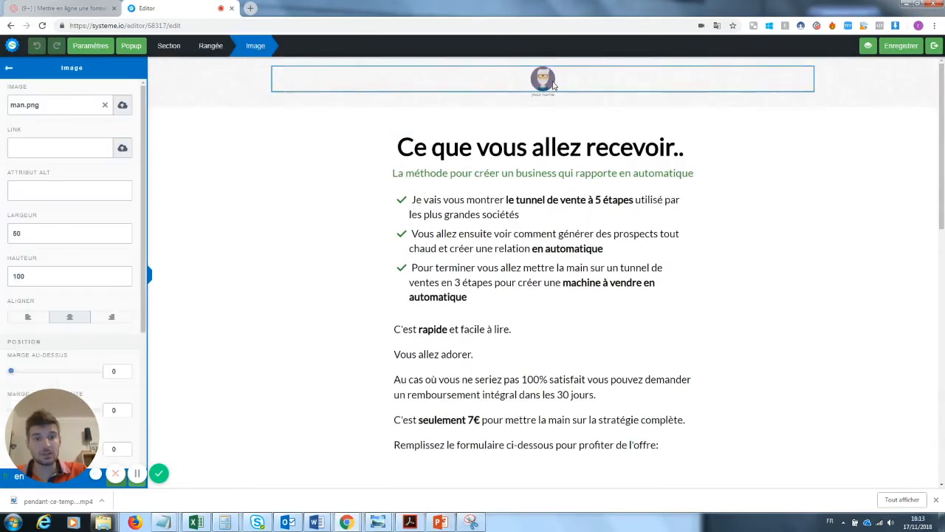
click(546, 83)
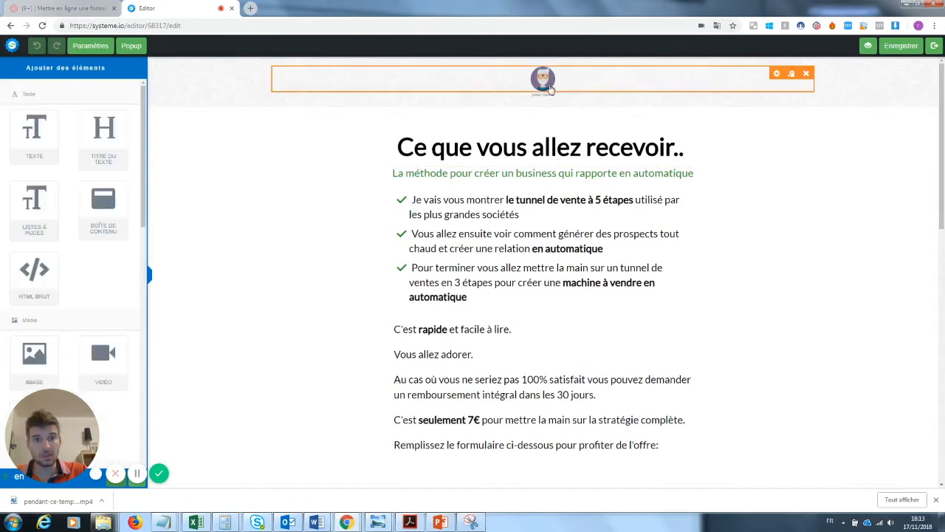
click(548, 85)
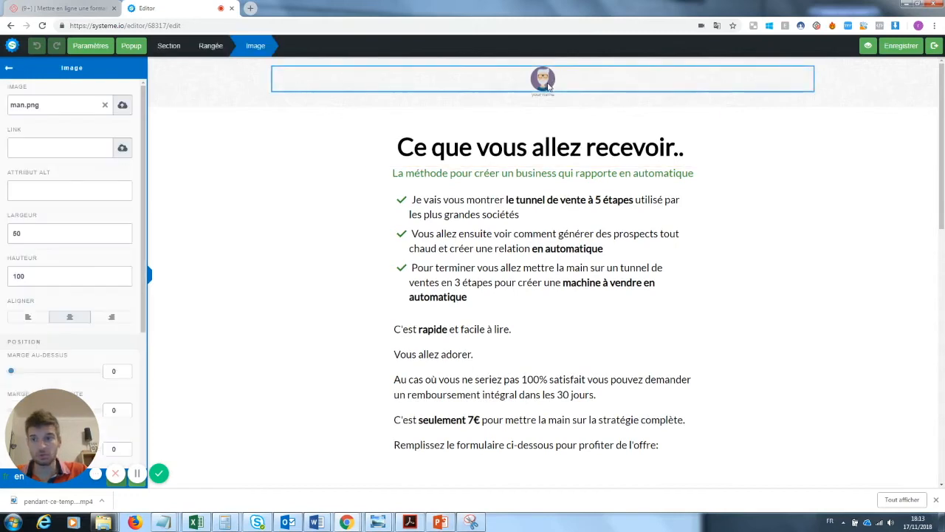
click(105, 104)
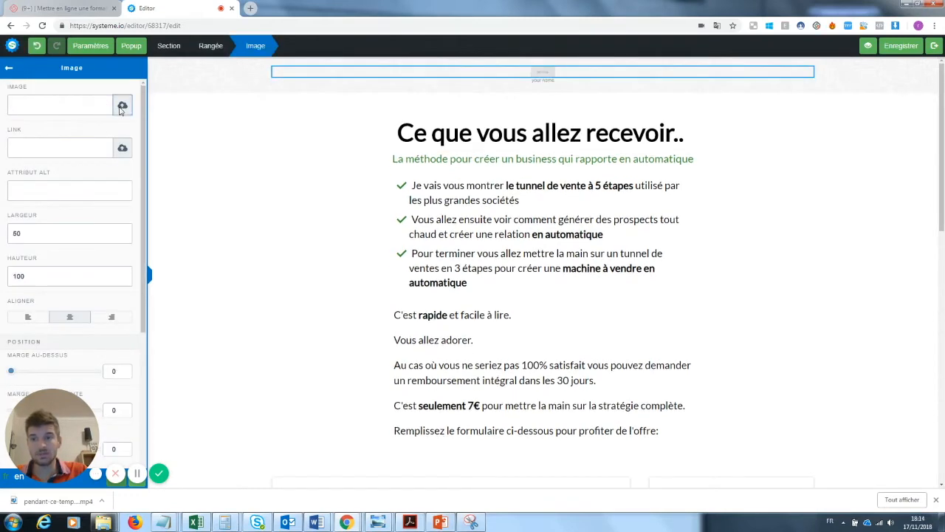
Step: Insert the black Instagram icon from the image library as the header image
click(123, 104)
click(488, 205)
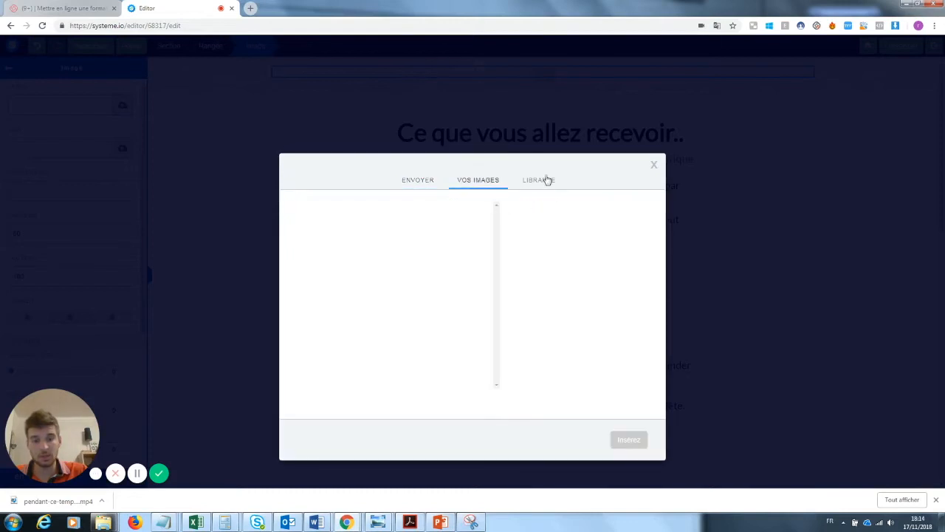
click(540, 182)
scroll(498, 236, down, 5)
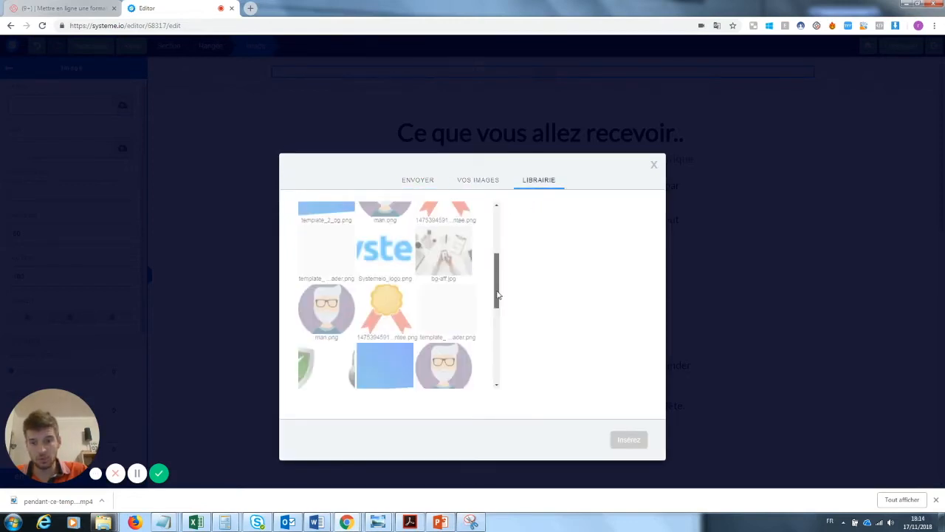
scroll(498, 350, down, 1)
click(443, 307)
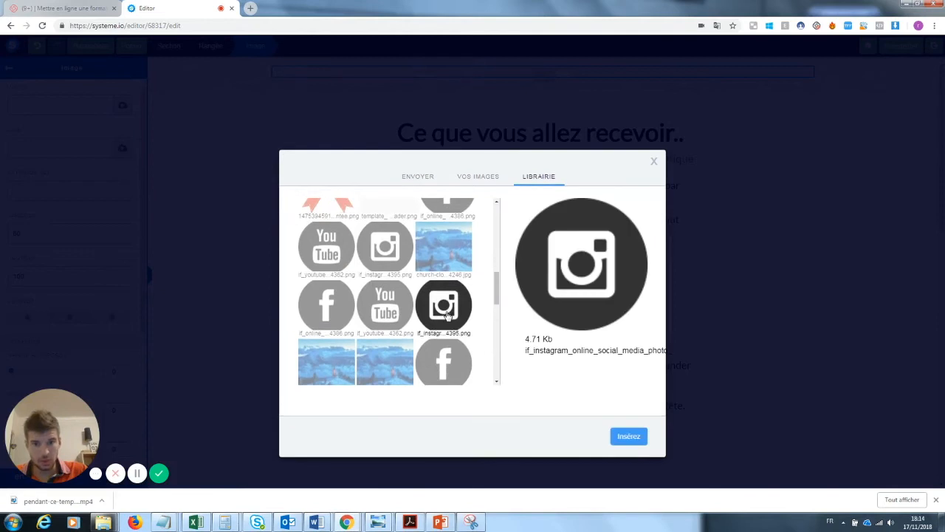
click(627, 439)
click(771, 138)
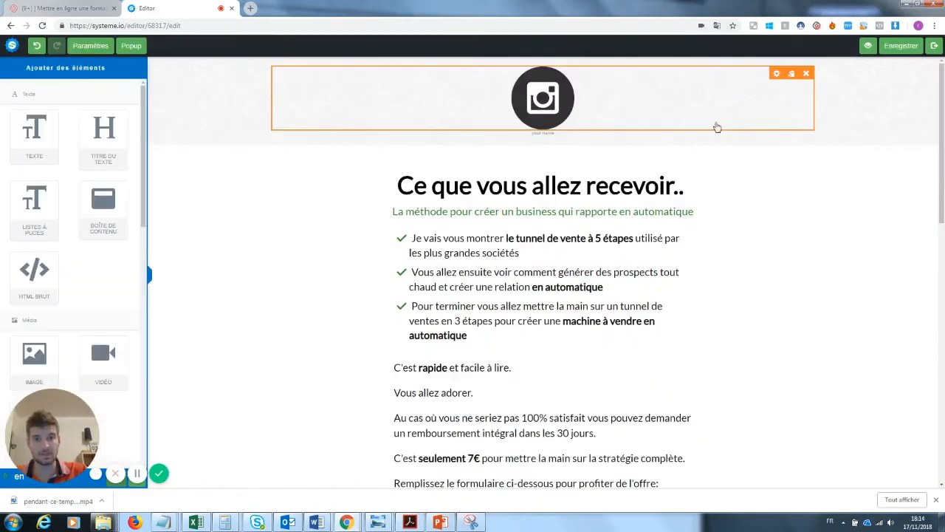
Step: Change the caption under the header icon to "Instakiller" and add a text element above the "Ce que vous allez recevoir.." heading
click(552, 136)
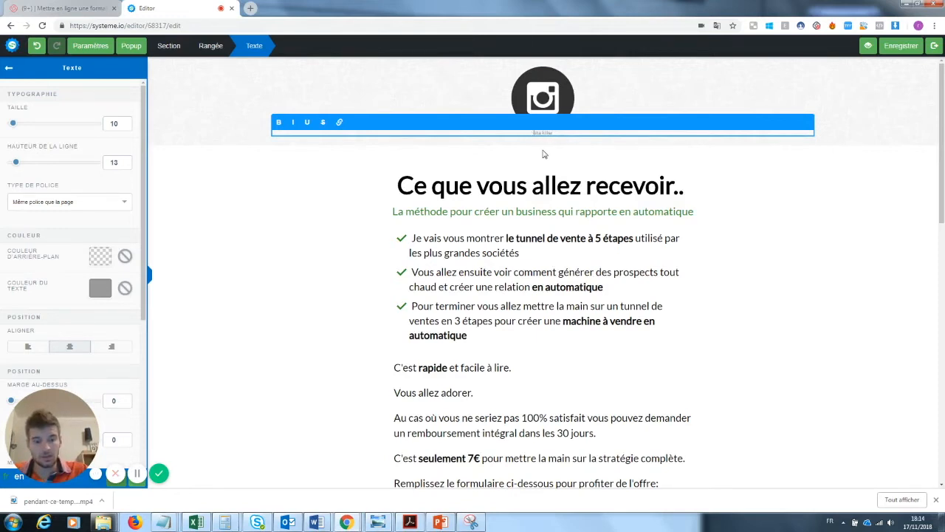
click(613, 148)
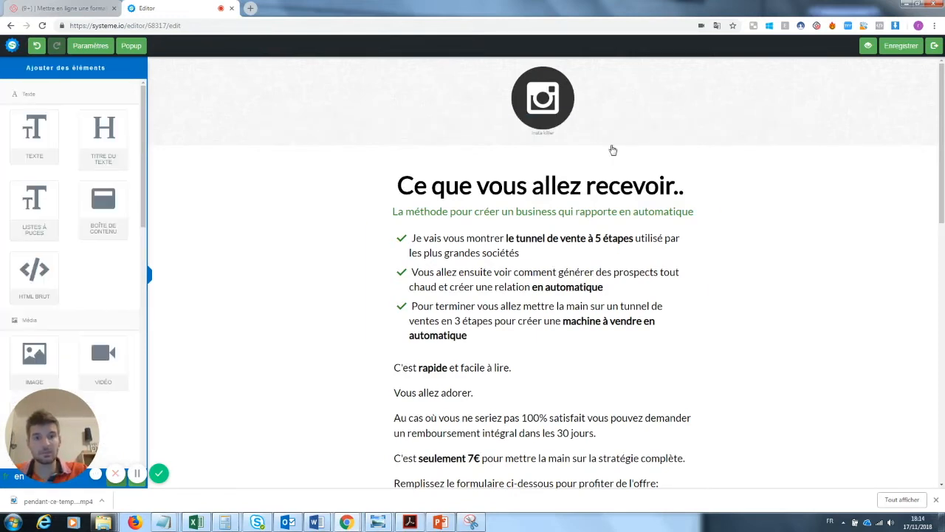
mouse_move(145, 179)
mouse_down()
mouse_move(145, 303)
mouse_move(152, 173)
mouse_up()
drag(34, 129, 493, 146)
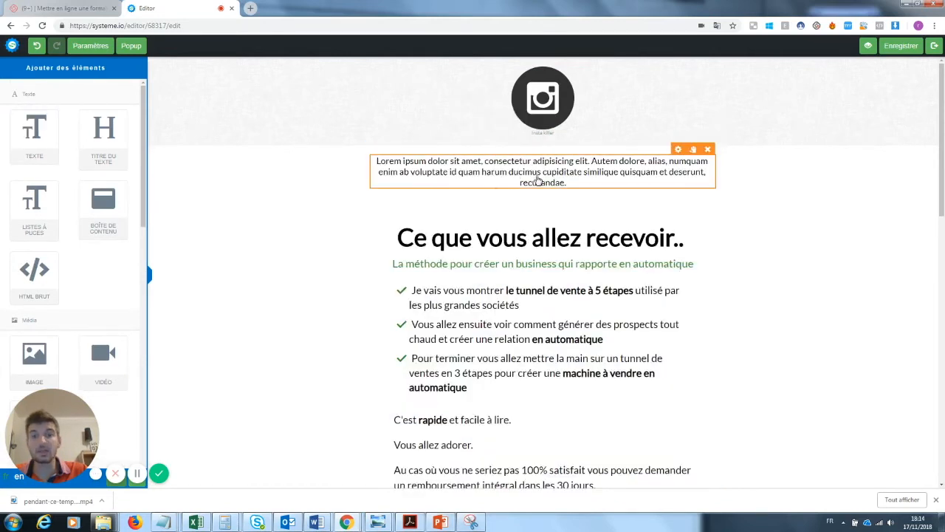
Step: Add a row of three equal columns below the new text and place a bulleted list in its first column
drag(145, 201, 144, 286)
drag(91, 319, 430, 206)
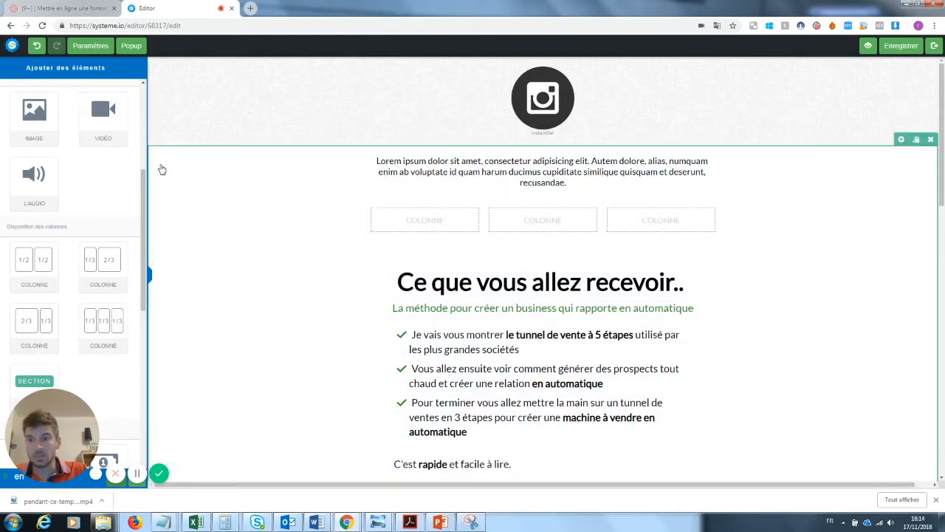
drag(145, 188, 144, 133)
drag(34, 125, 447, 217)
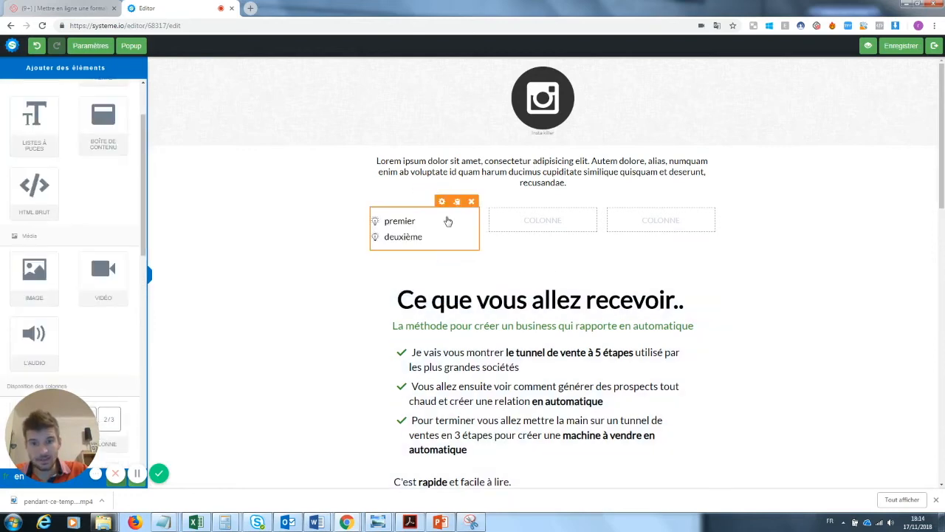
Step: Replace the two default items of the bulleted list with a single item "Hello"
click(418, 244)
drag(427, 238, 375, 221)
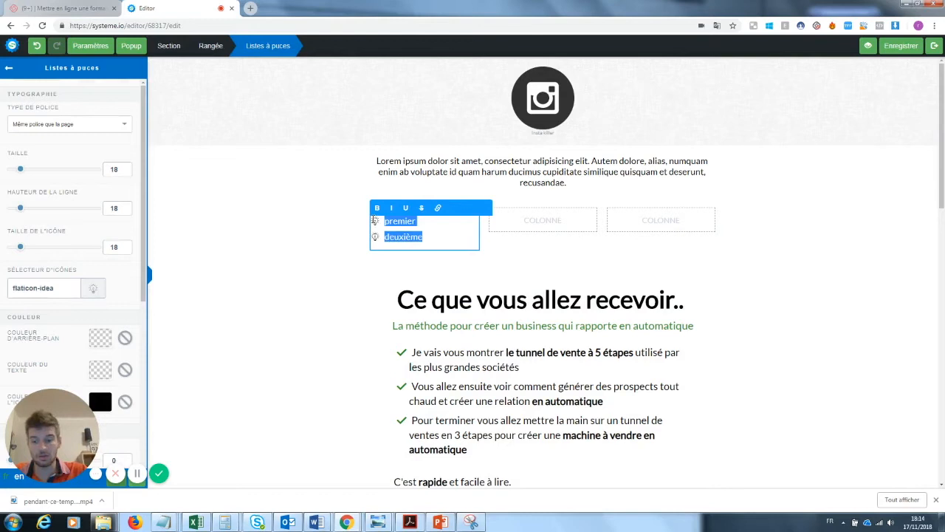
text(Hello)
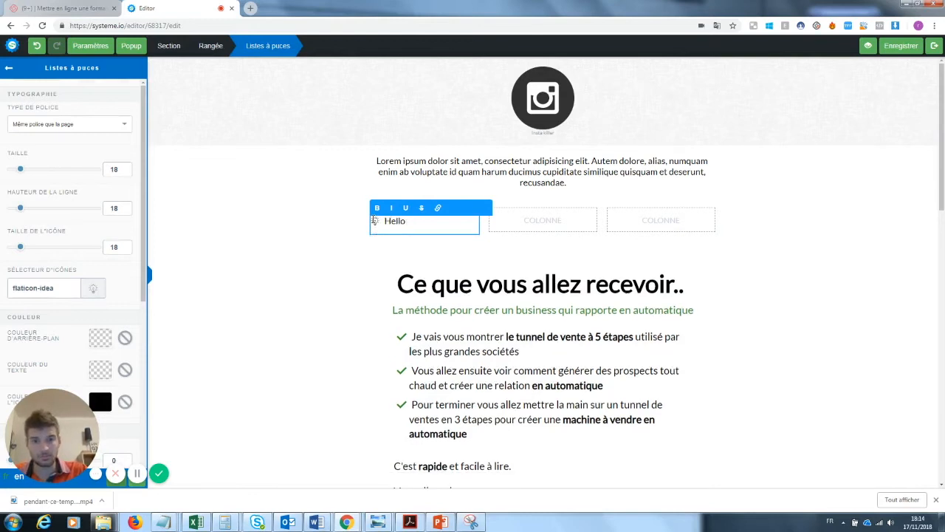
click(327, 315)
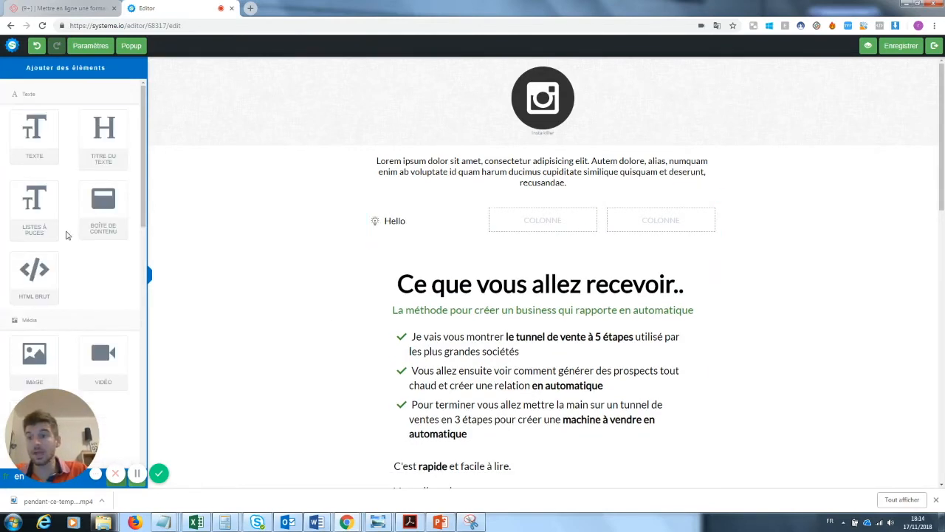
Step: Add a right-aligned image above the three-column row and another image in the row's middle column
drag(34, 359, 477, 195)
click(548, 320)
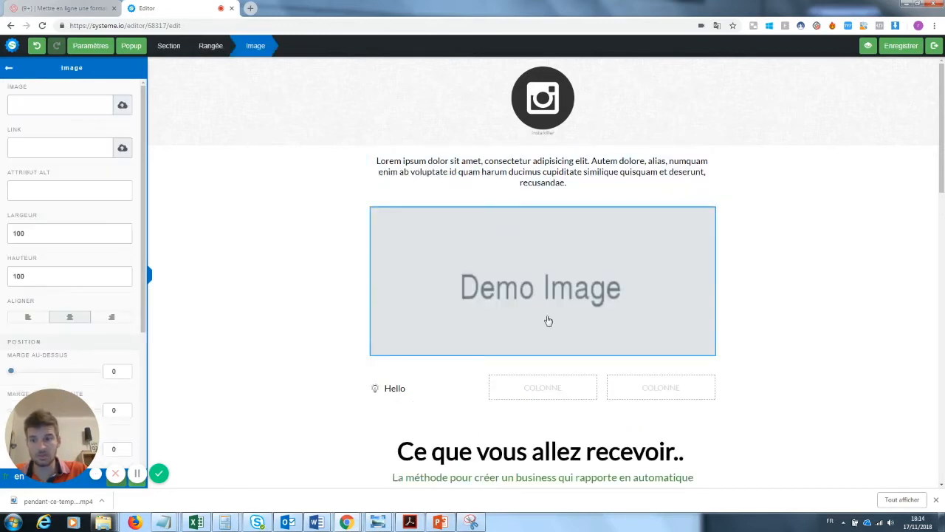
click(30, 320)
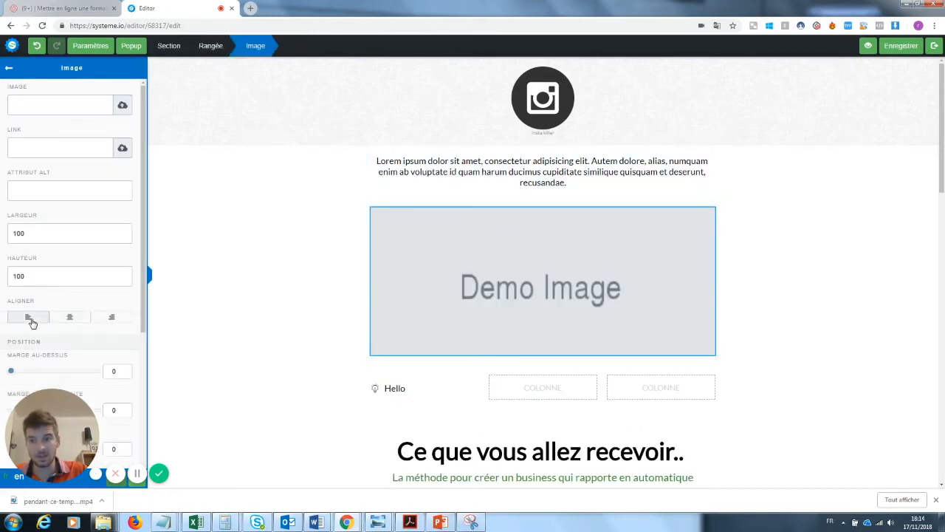
click(120, 322)
click(509, 323)
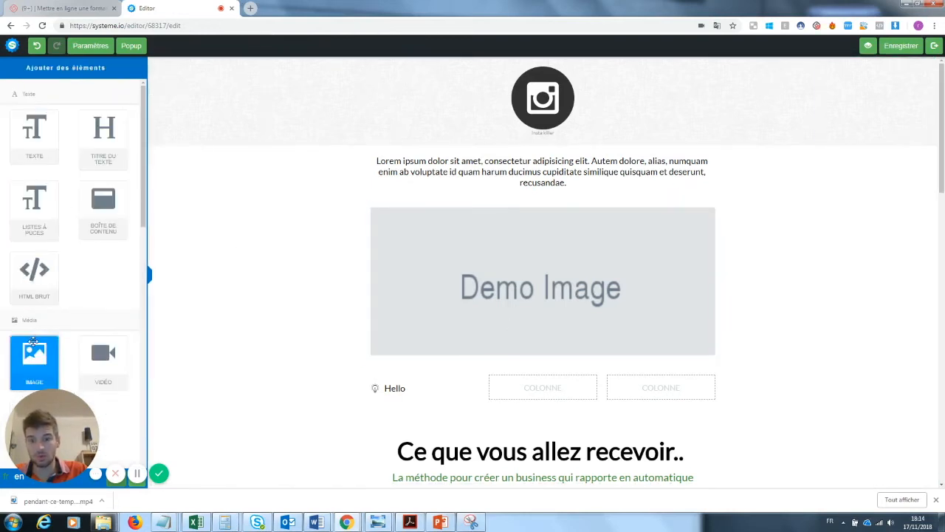
drag(34, 347, 525, 388)
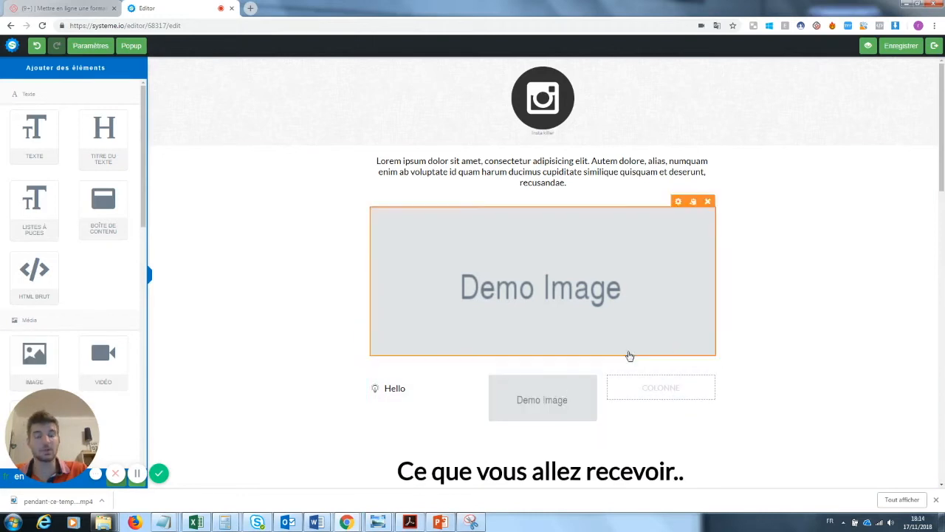
Step: Review the edited page down to its order form, save it and leave the page editor
drag(943, 162, 943, 251)
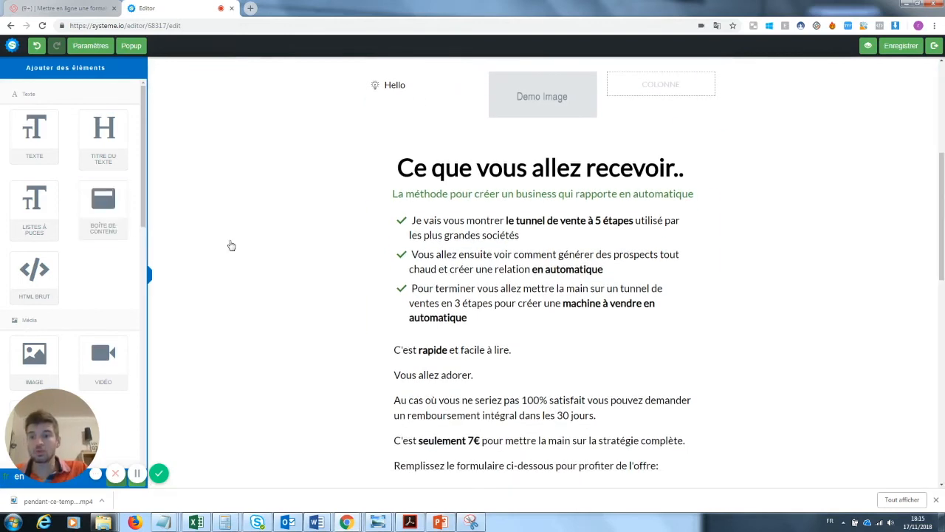
drag(943, 226, 943, 120)
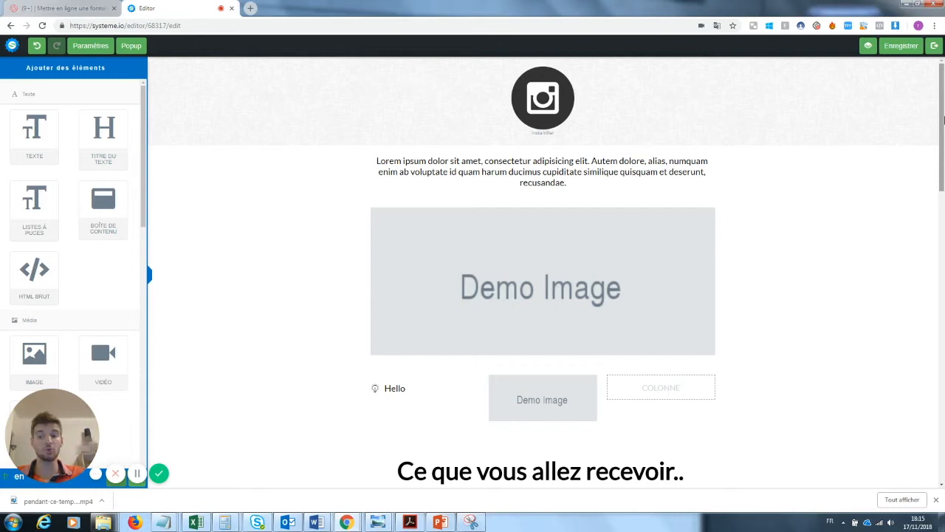
scroll(916, 144, down, 2)
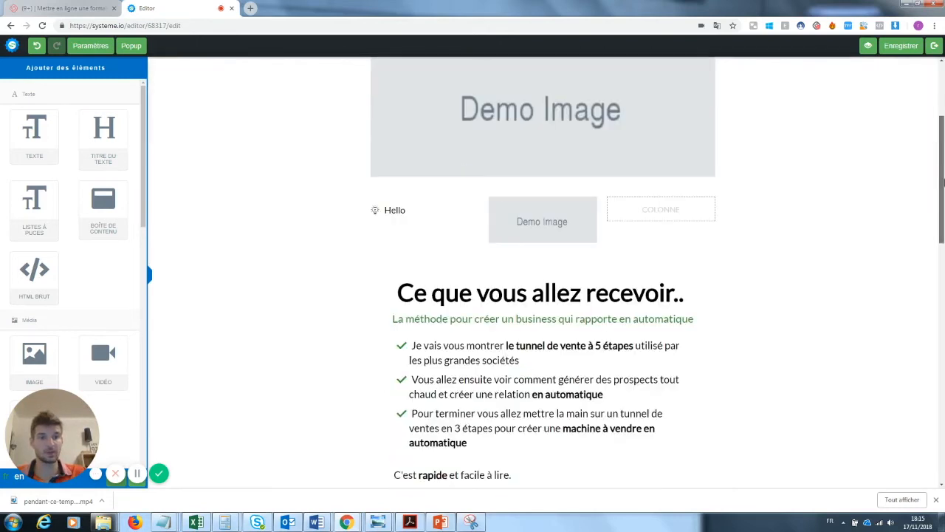
drag(943, 181, 943, 319)
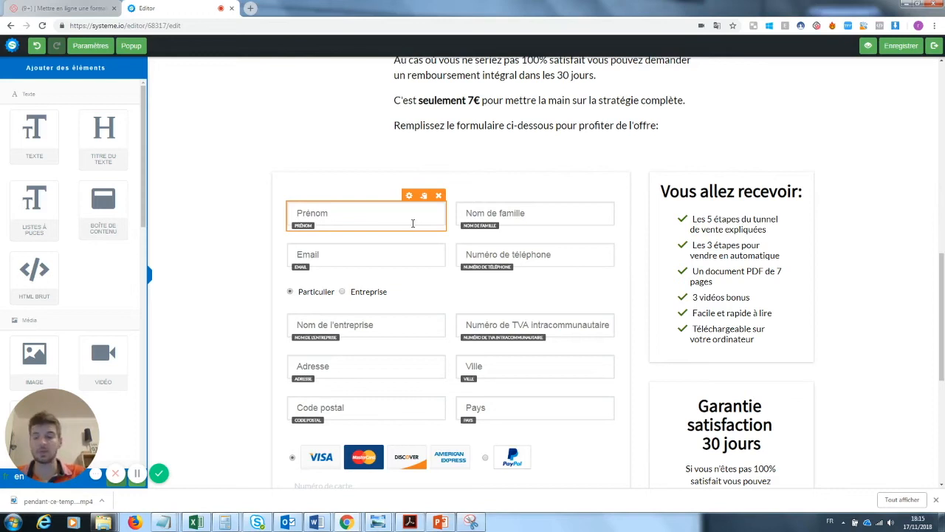
drag(941, 357, 942, 224)
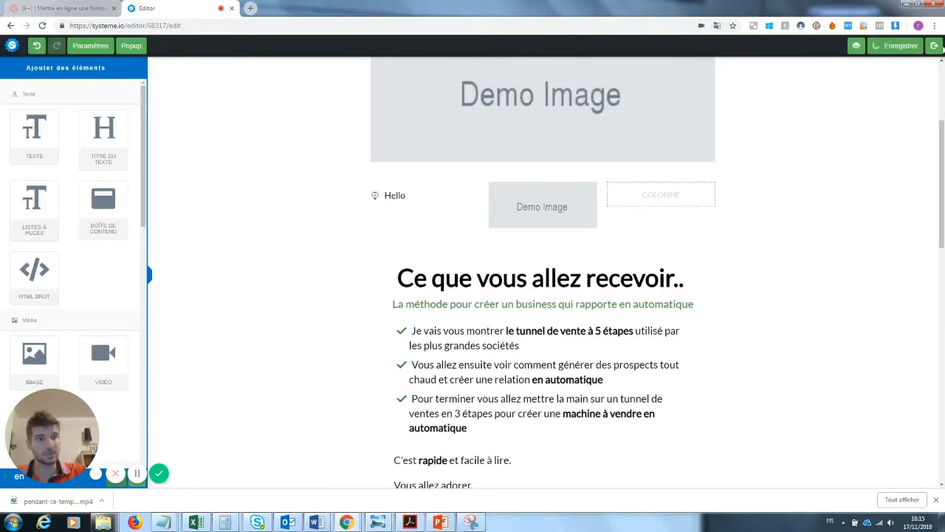
click(936, 46)
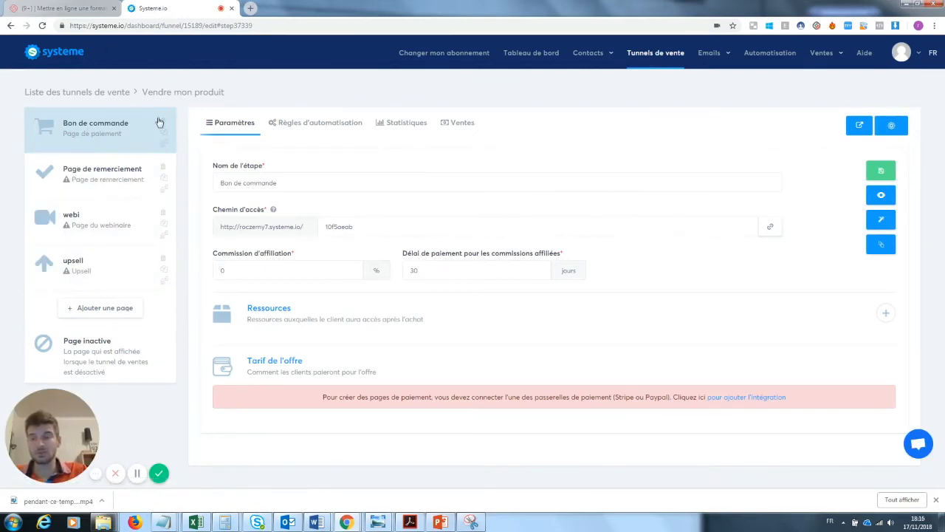
Step: Add a page named "contenu" of type "Page de vente" to the funnel
click(116, 313)
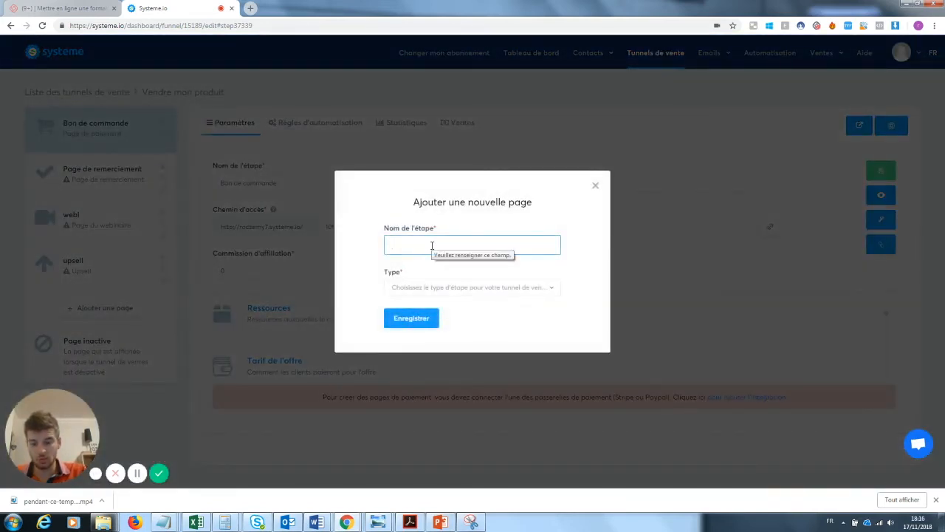
text(contenu)
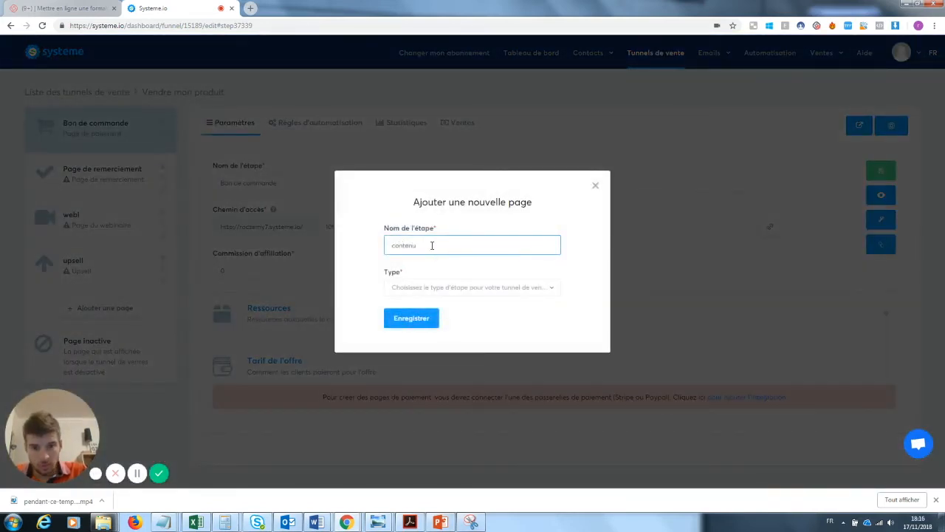
click(435, 292)
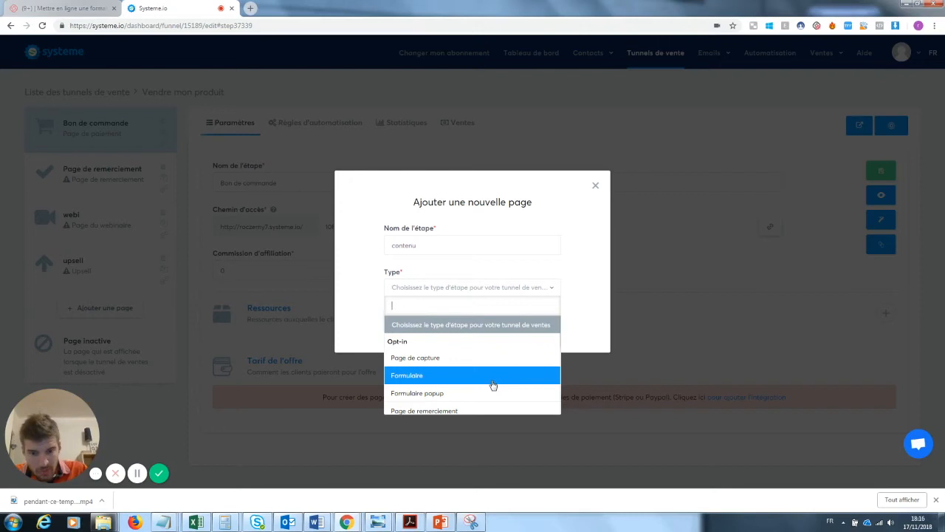
key(Down)
key(Down)
key(Down)
key(Down)
key(Down)
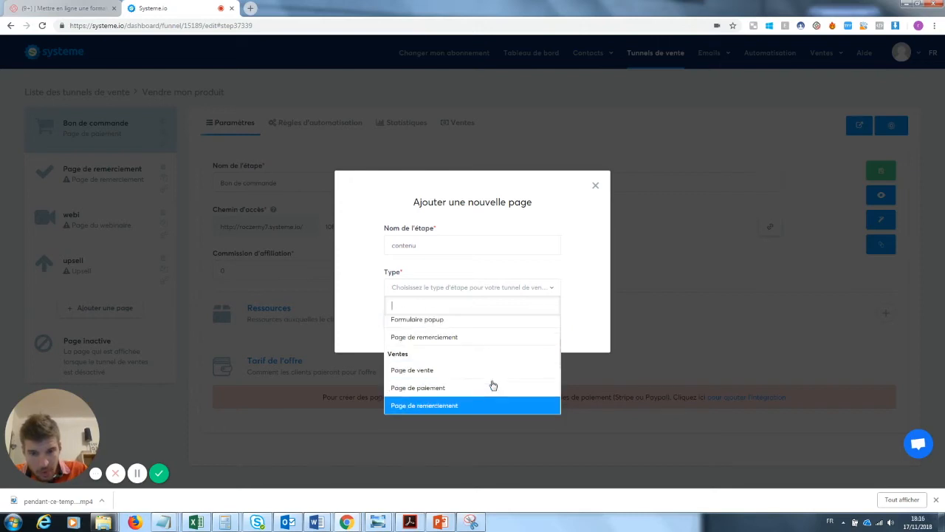
key(Up)
key(Up)
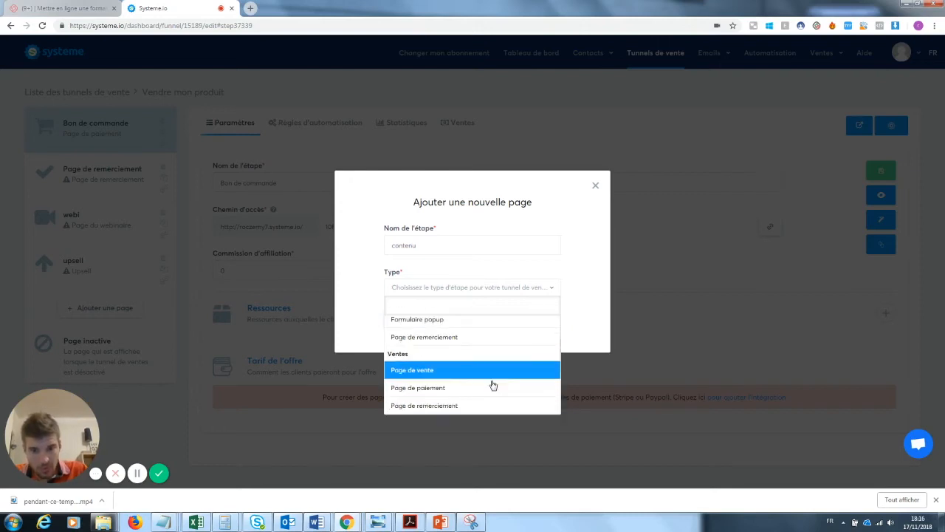
click(443, 369)
click(419, 325)
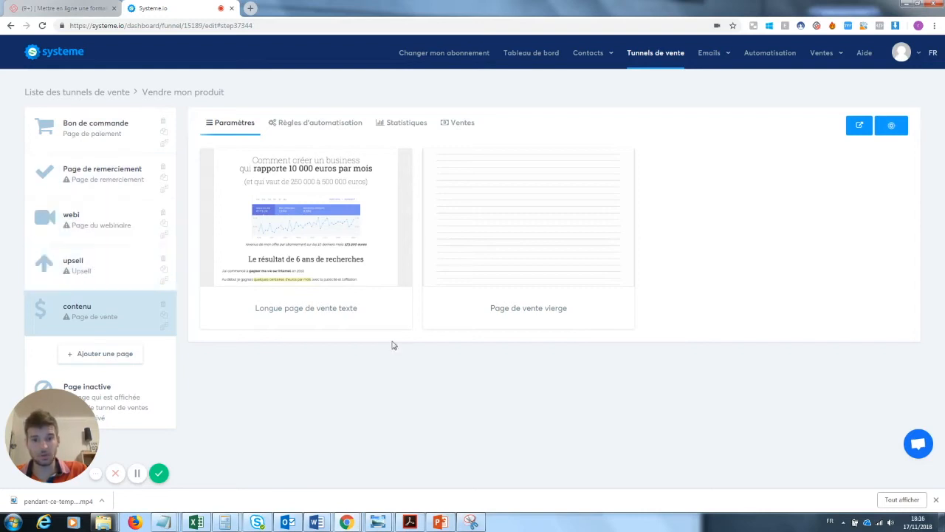
Step: Look over the sales page templates and reopen the settings of the "Bon de commande" page
mouse_move(277, 279)
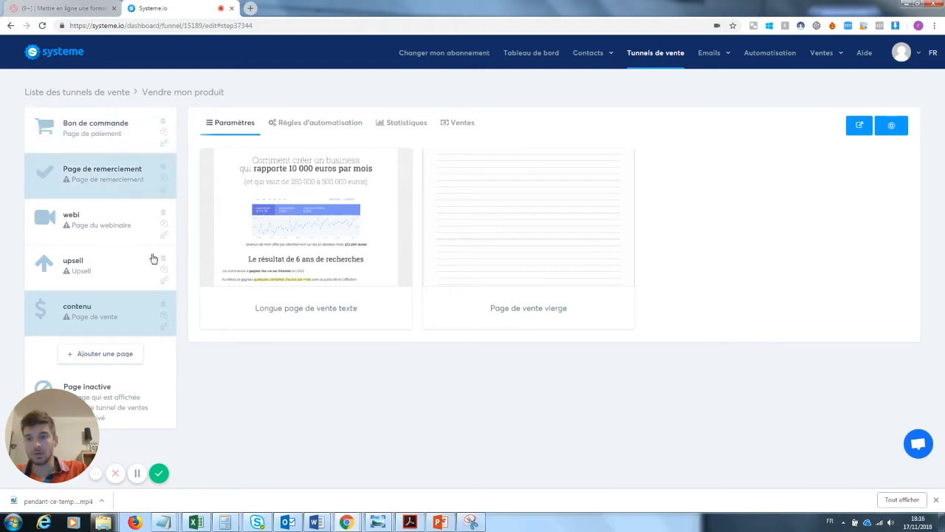
click(94, 127)
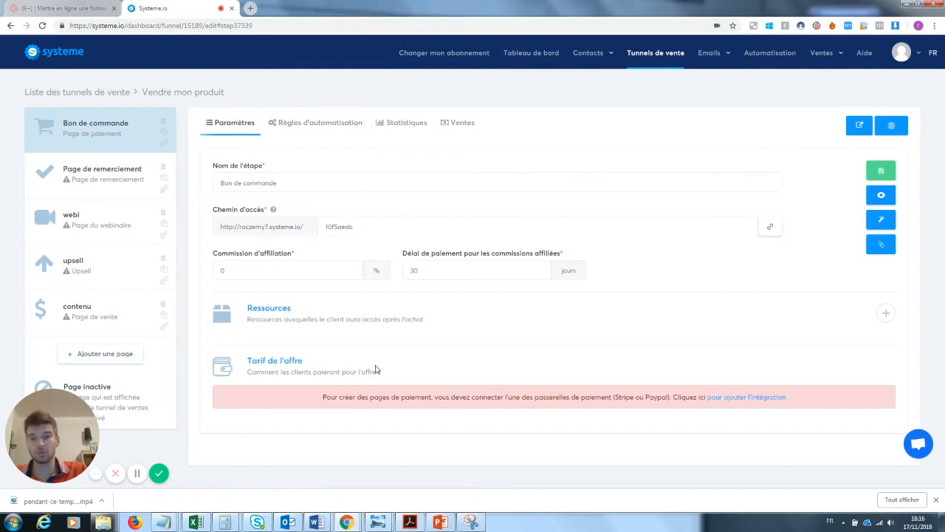
Step: Add an "Envoyer un email" action to the "Nouvelle vente" trigger in the "Bon de commande" page's automation rules
click(325, 126)
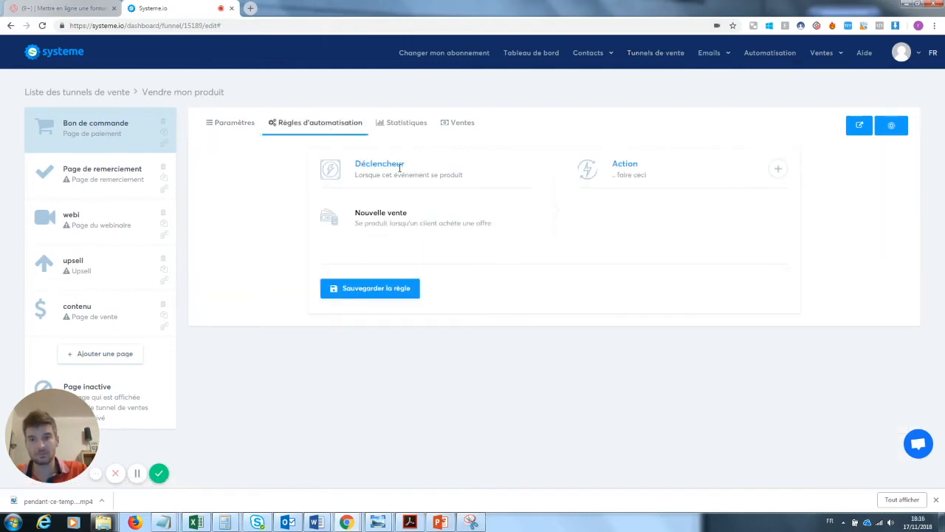
click(777, 168)
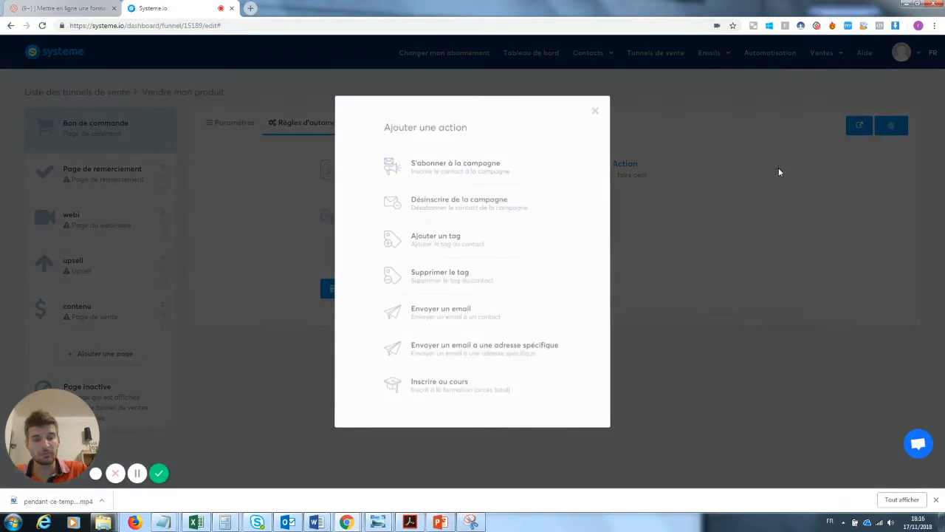
click(459, 312)
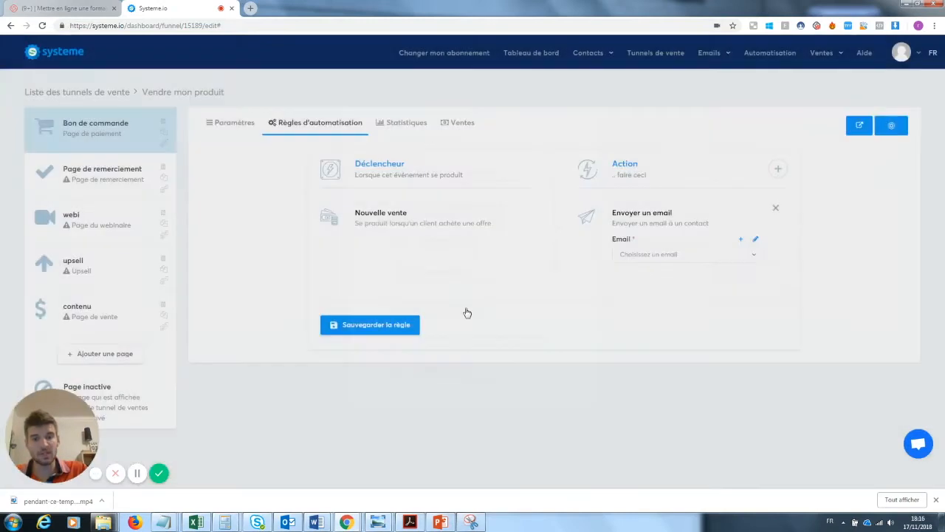
Step: Look over the rule's email editing form and the list of other available actions, closing both without changes
click(756, 240)
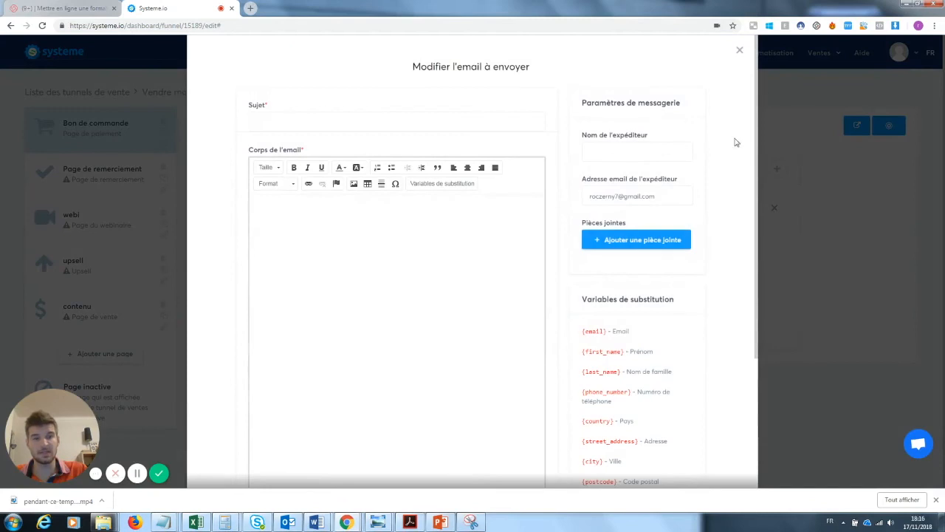
click(738, 51)
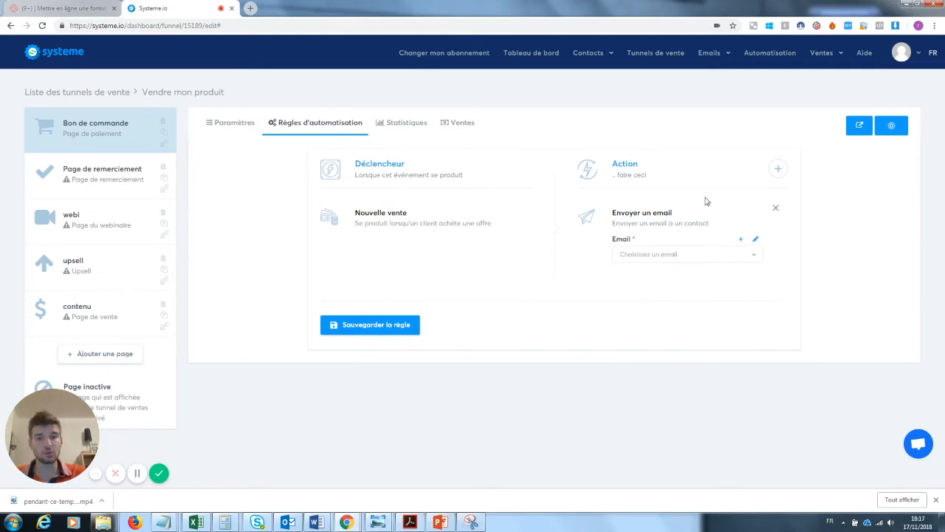
click(778, 168)
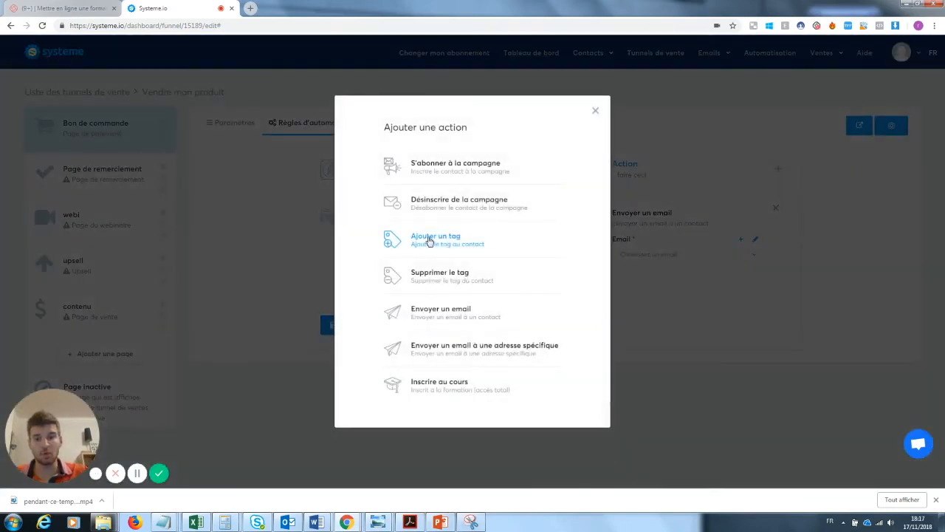
click(595, 111)
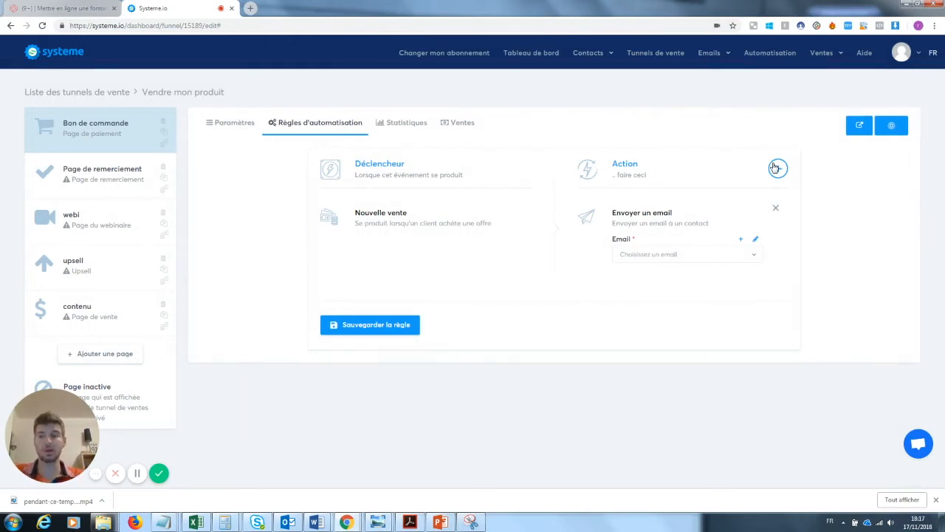
Step: Bring up the other browser window with the Systeme.io dashboard, shrink both windows and widen the dashboard one over the funnel window
mouse_move(26, 432)
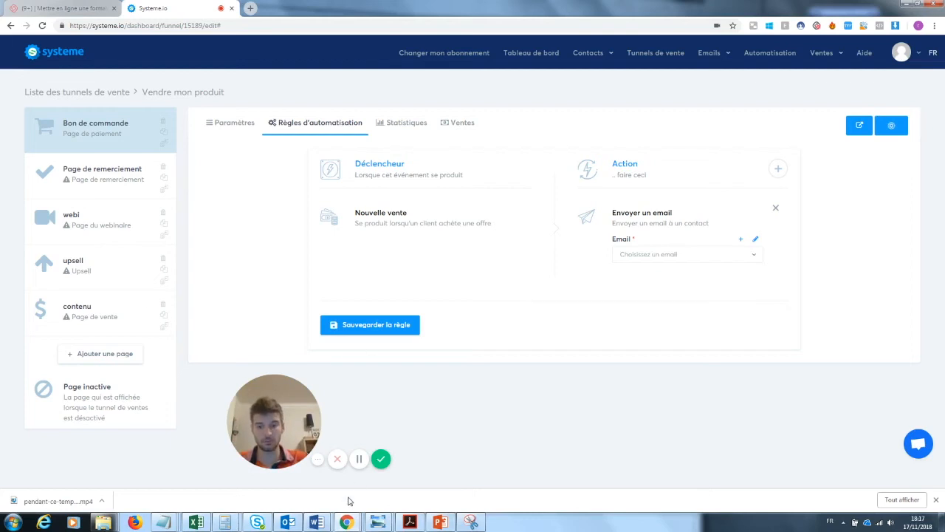
mouse_move(346, 523)
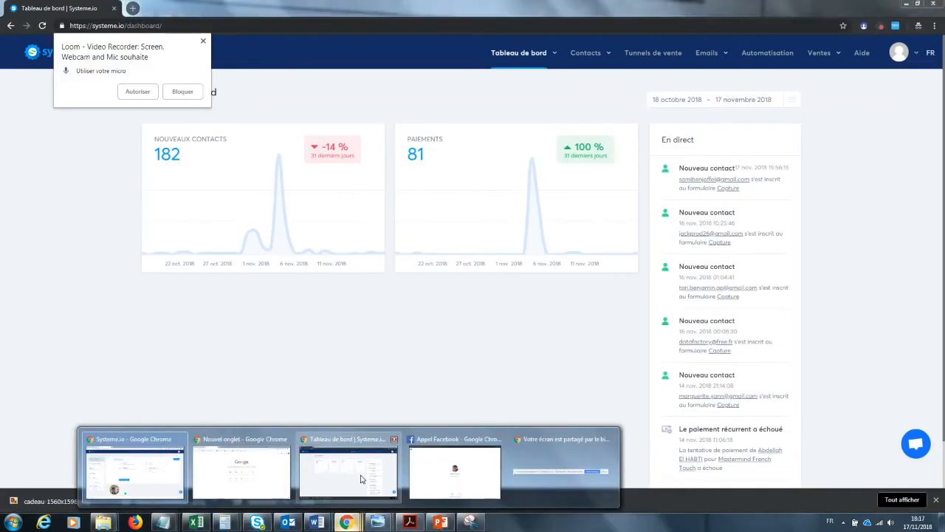
click(361, 480)
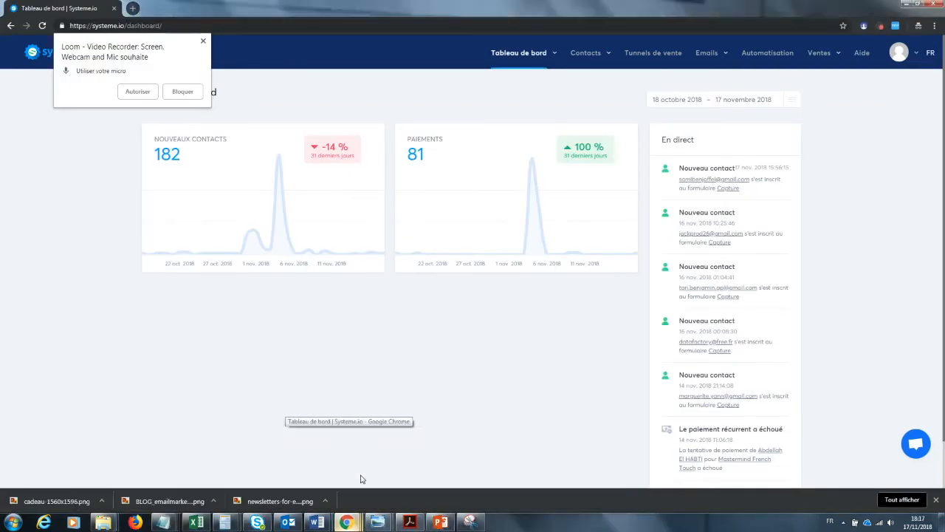
click(918, 5)
drag(458, 194, 652, 68)
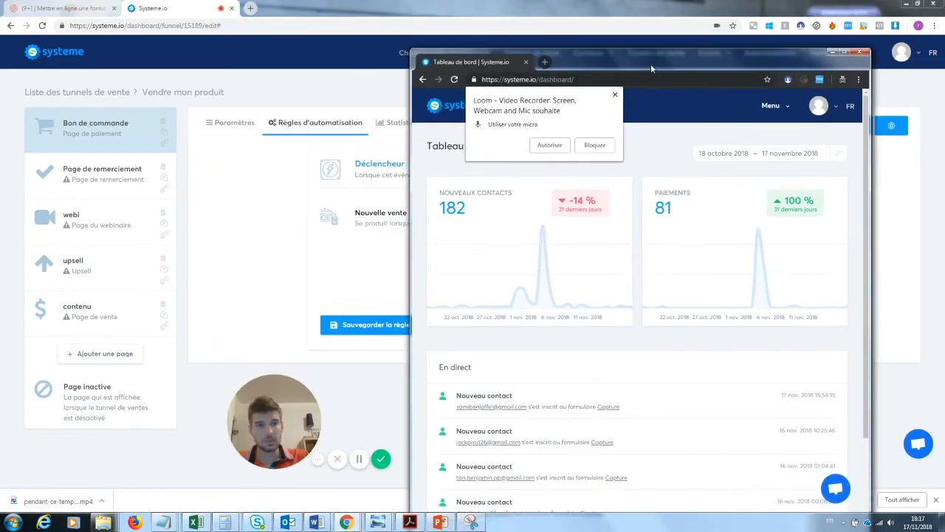
drag(277, 394, 54, 261)
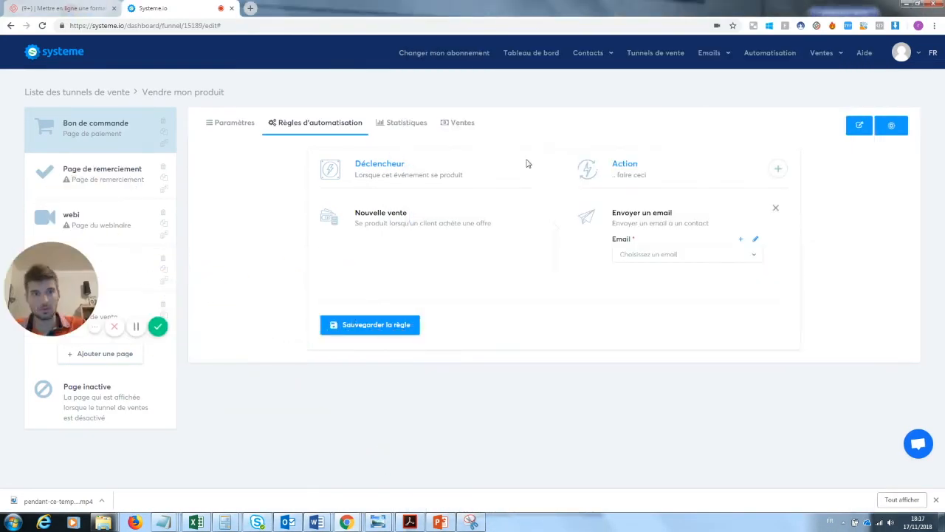
click(916, 4)
drag(442, 100, 1, 184)
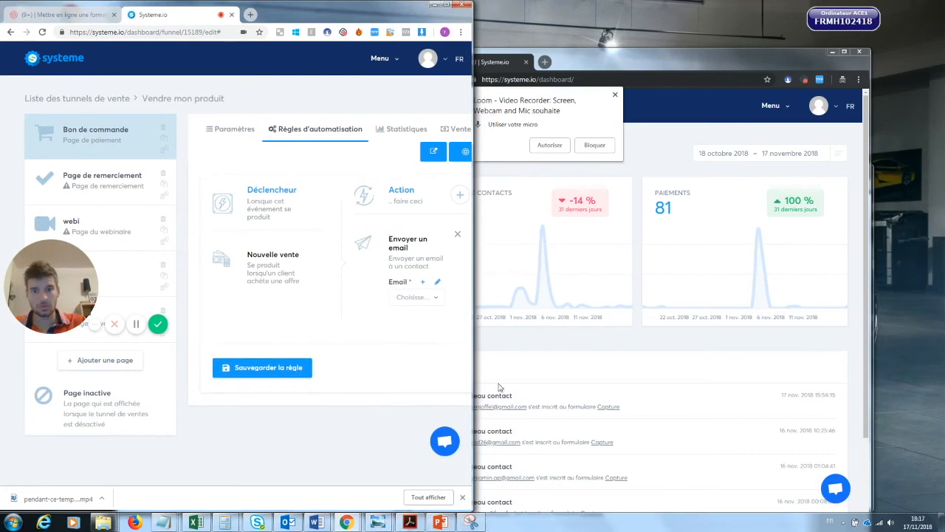
click(596, 340)
drag(707, 52, 944, 55)
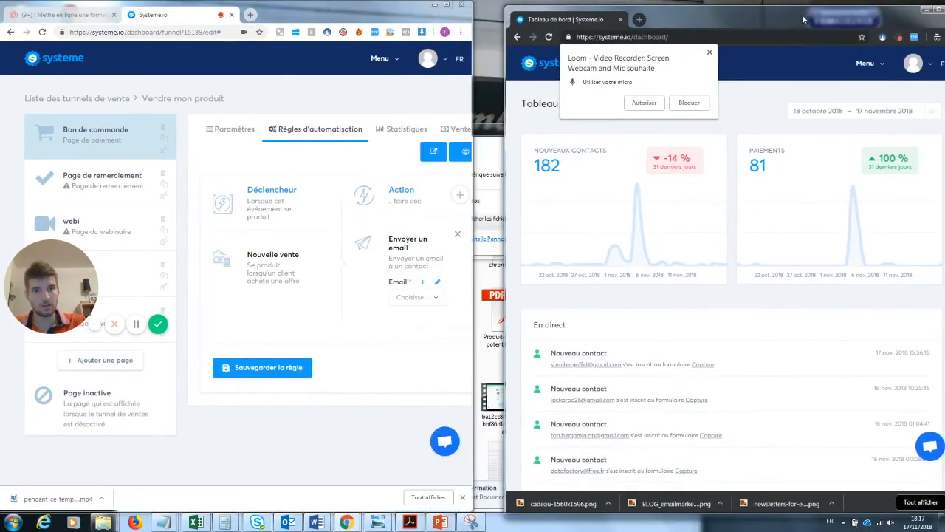
drag(507, 201, 119, 282)
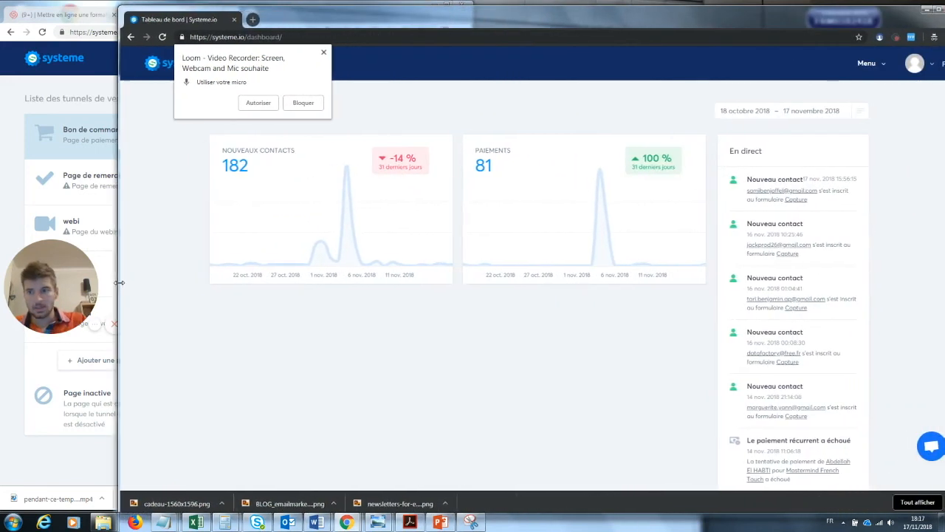
Step: Go to the funnels list of the second account, allow the camera access request and open the "Mastermind" funnel
click(676, 64)
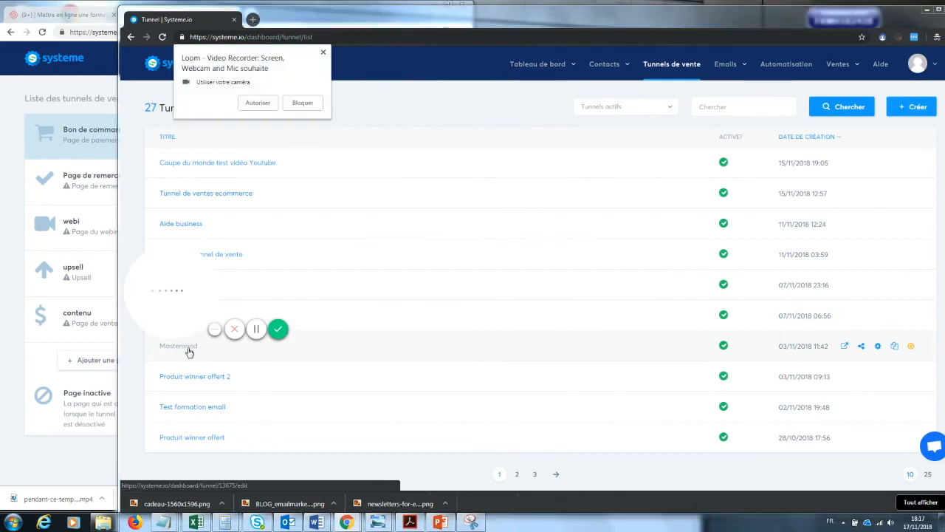
click(265, 102)
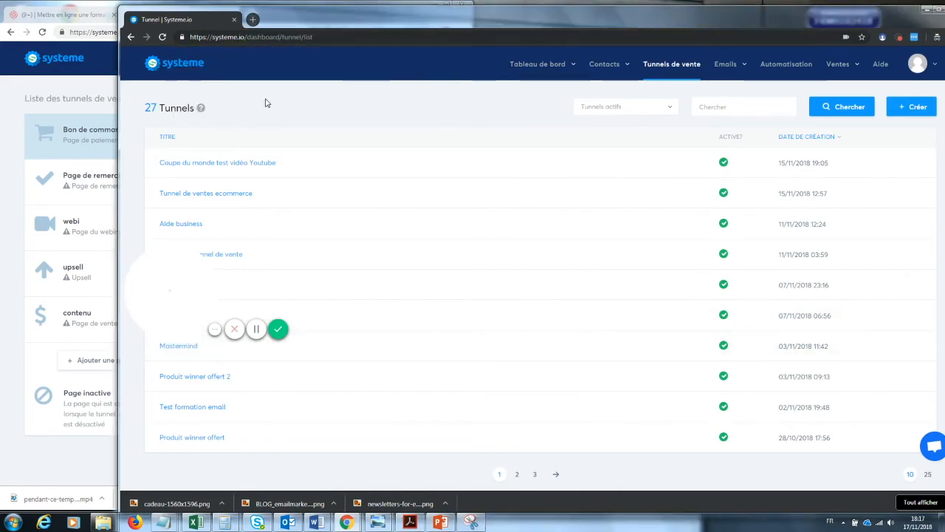
click(178, 345)
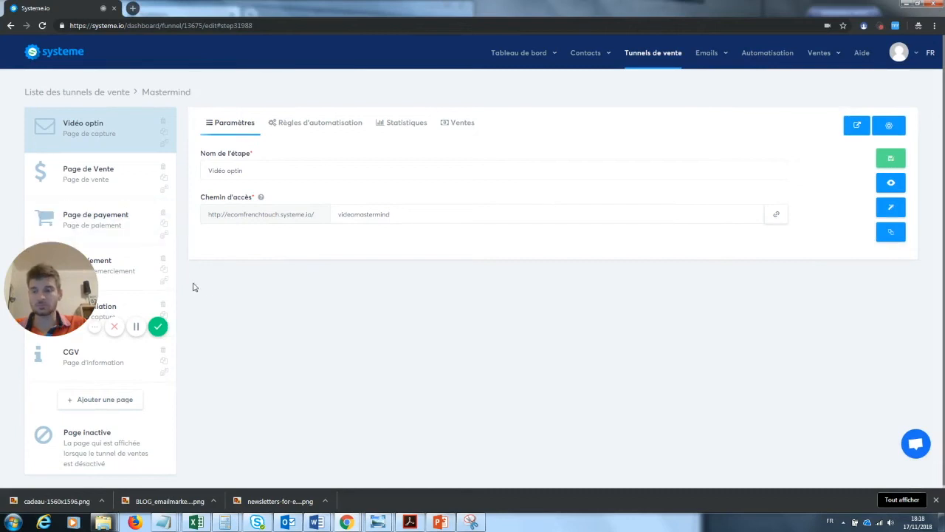
Step: Look through the Mastermind funnel's sales, payment and thank-you pages, and open a preview of its "Vidéo optin" page
mouse_move(66, 285)
drag(67, 284, 394, 327)
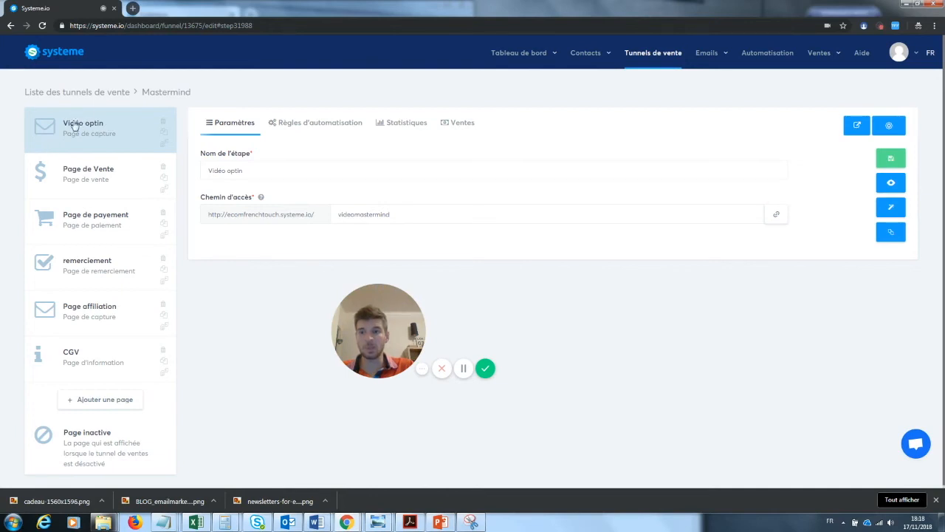
click(85, 171)
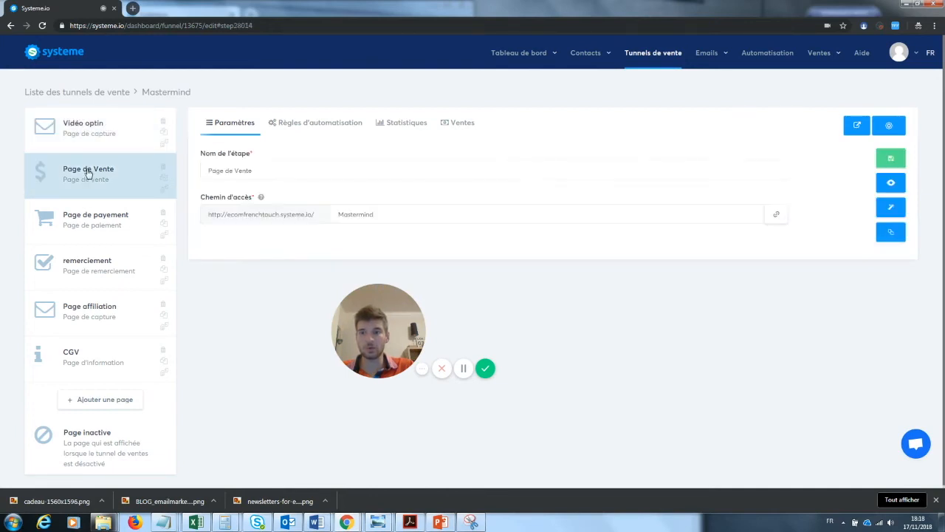
click(100, 215)
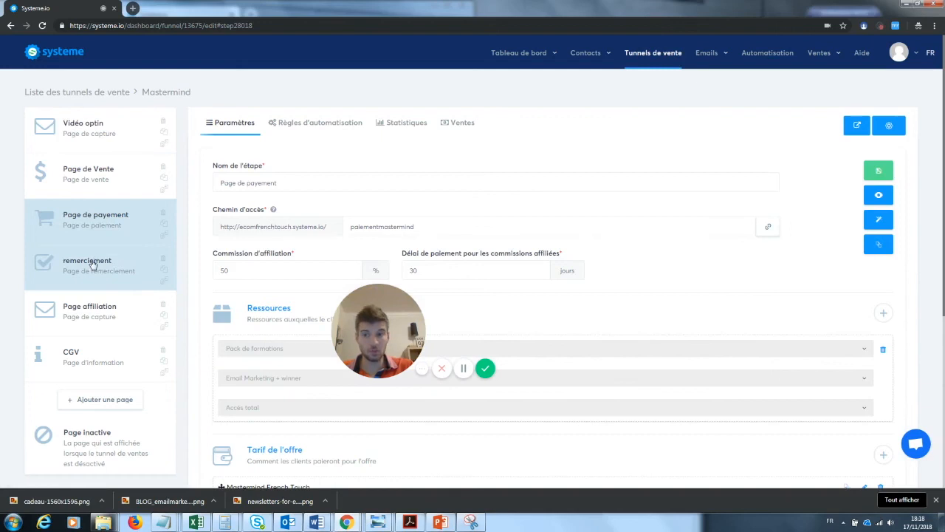
click(92, 271)
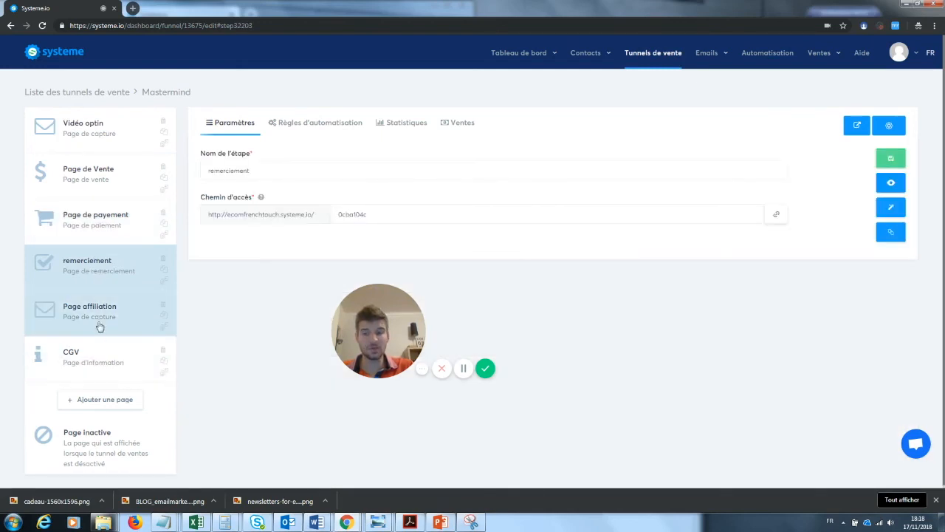
click(99, 134)
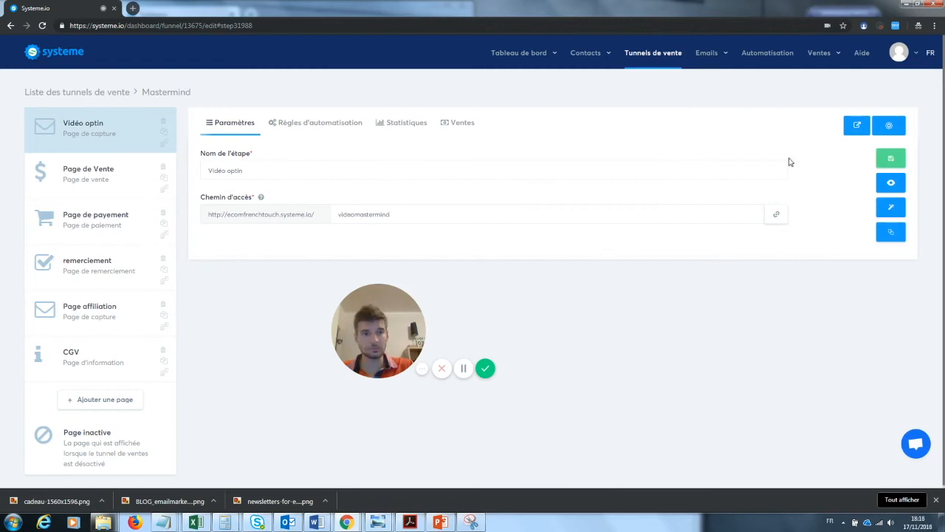
click(891, 183)
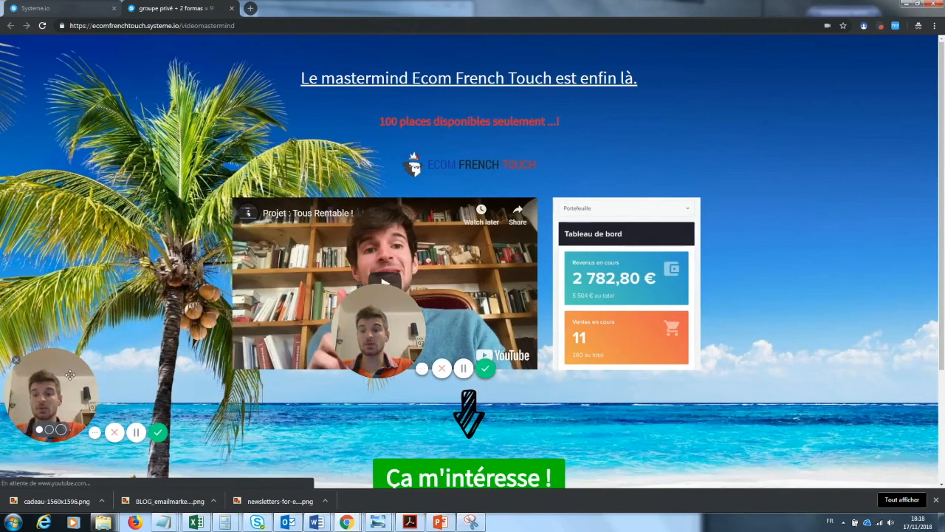
click(344, 298)
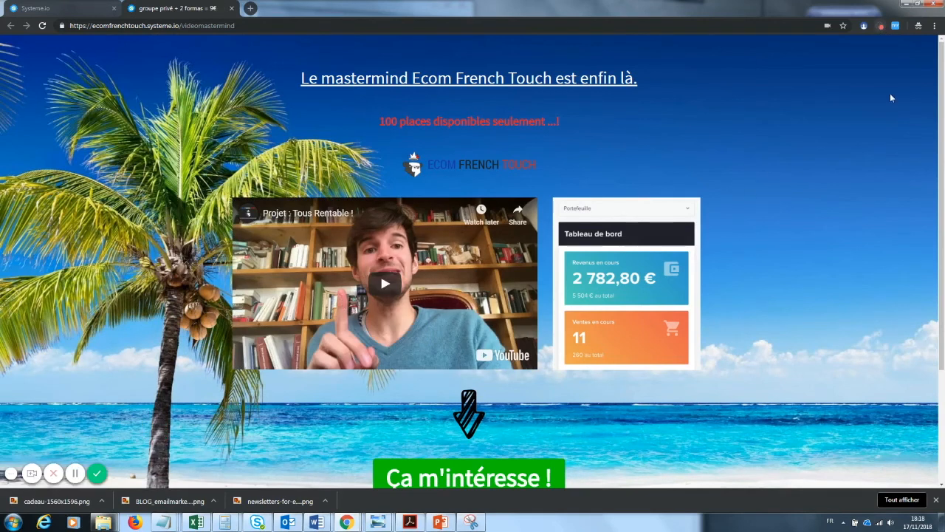
click(32, 474)
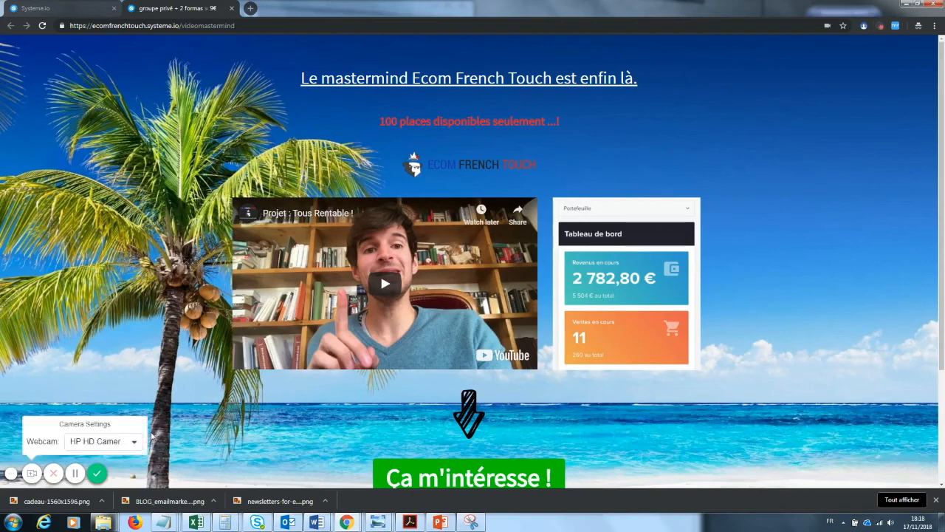
click(33, 473)
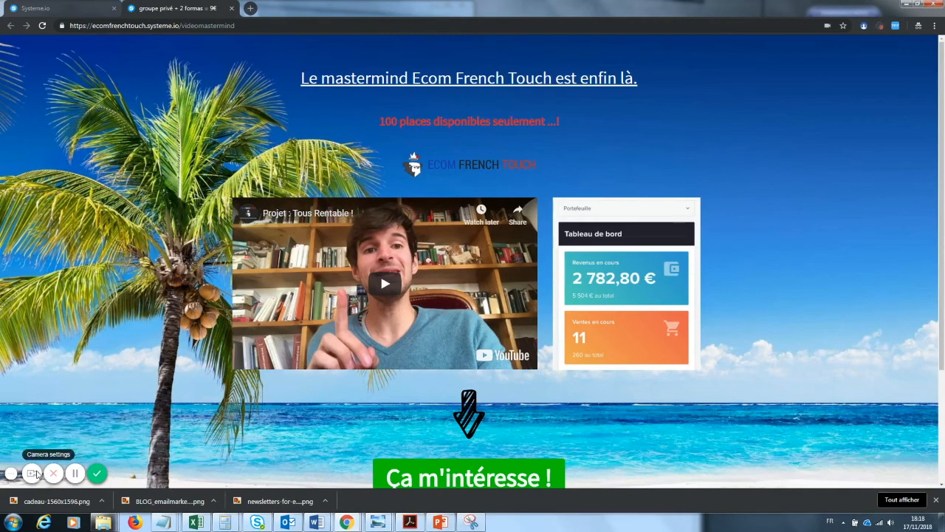
click(37, 473)
click(112, 446)
click(106, 421)
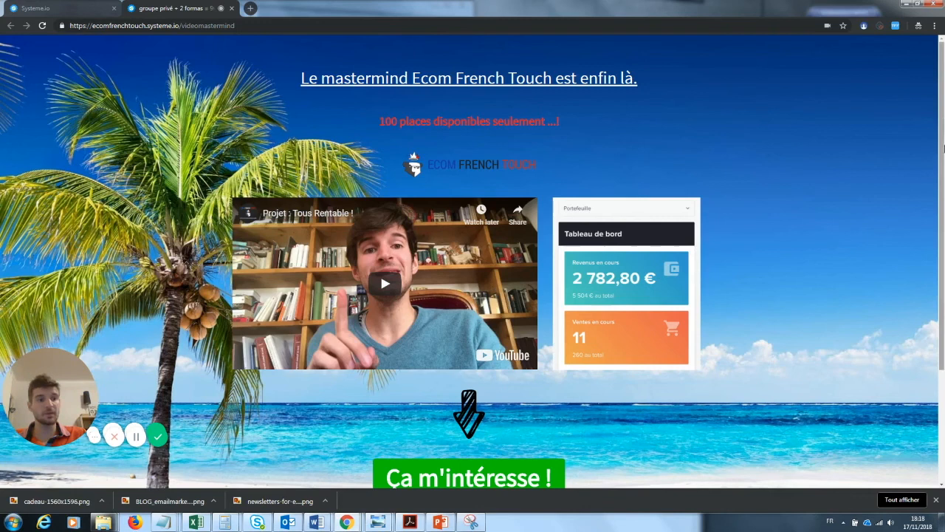
Step: Examine the opt-in page's headline, video, earnings image, call-to-action and the subscription note beneath it
scroll(719, 66, down, 1)
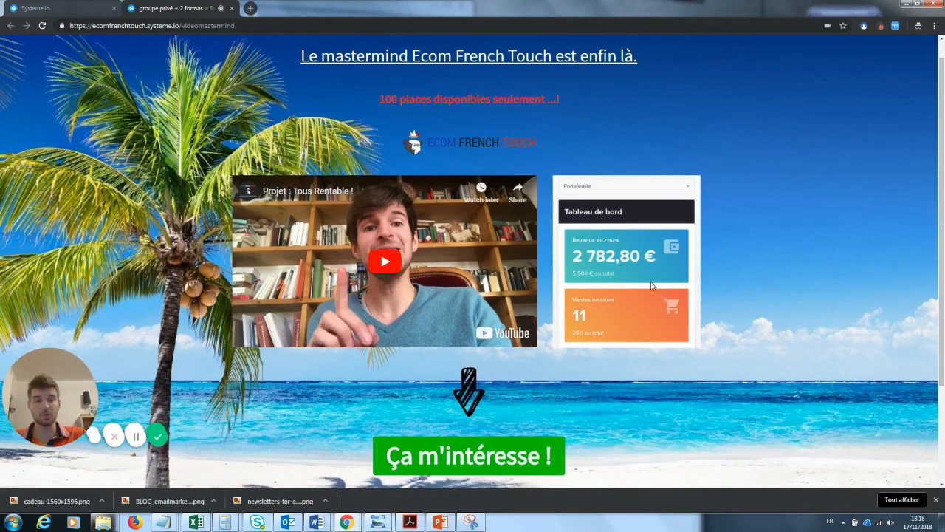
scroll(517, 340, down, 1)
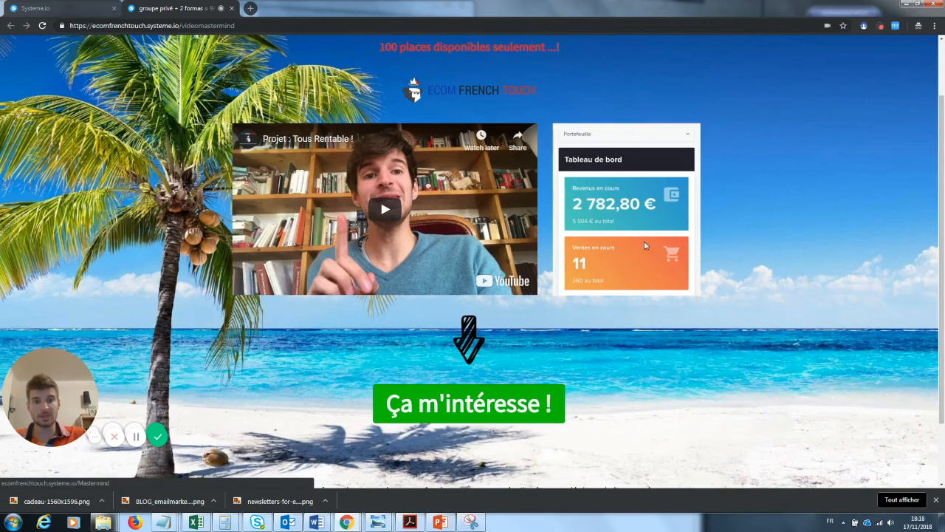
scroll(943, 189, up, 1)
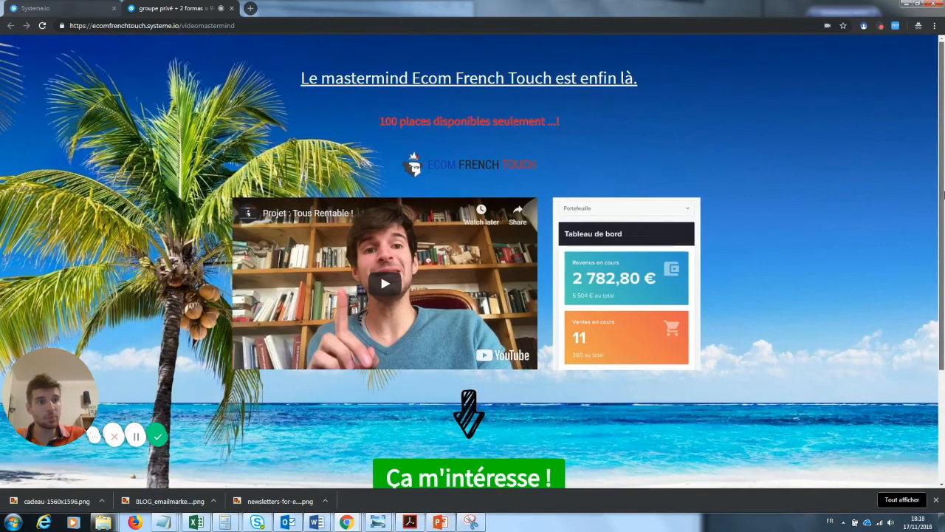
scroll(943, 218, down, 2)
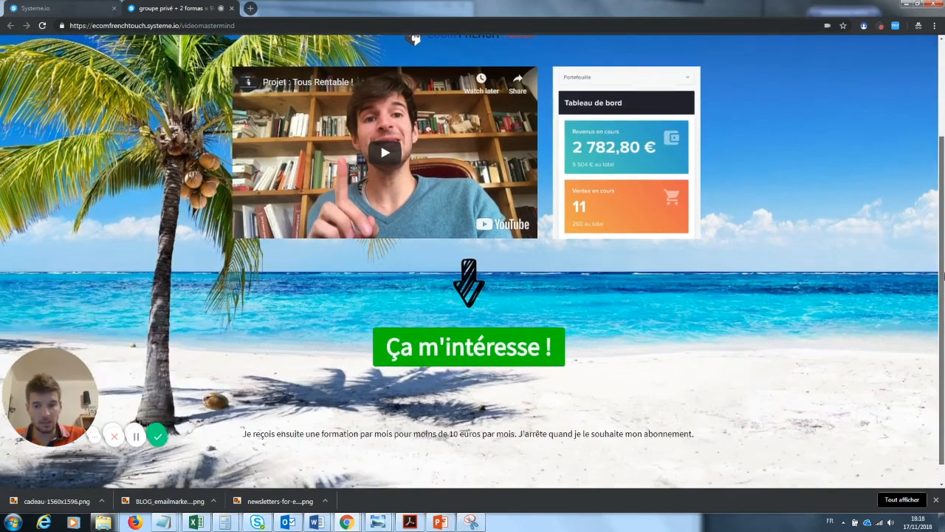
scroll(943, 288, up, 2)
scroll(943, 288, down, 1)
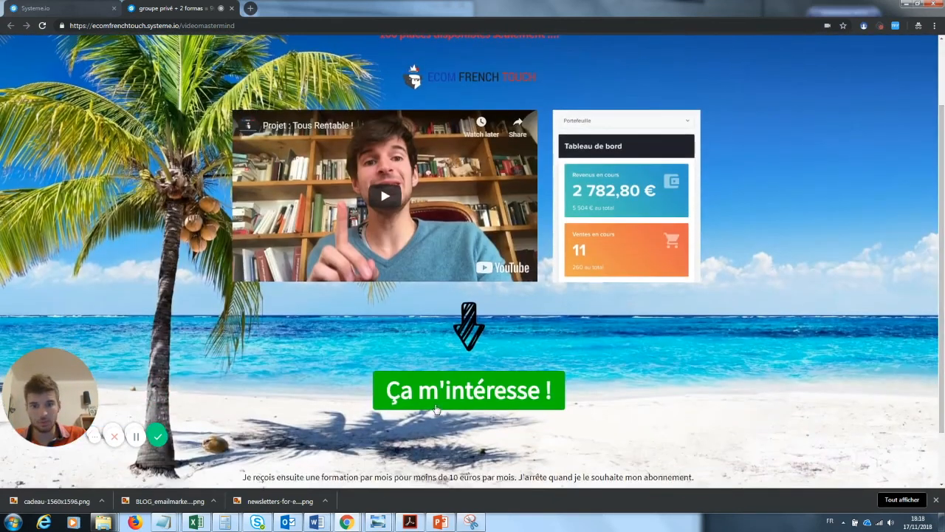
Step: Follow the "Ça m'intéresse !" call-to-action to the Mastermind sales page and examine it down to the questions section
click(472, 394)
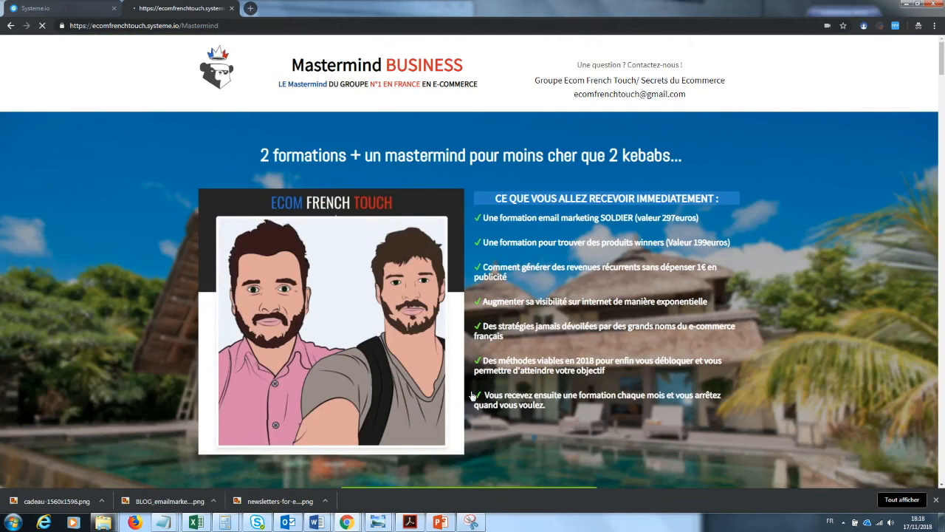
scroll(943, 55, down, 2)
scroll(943, 55, up, 2)
drag(944, 55, 941, 452)
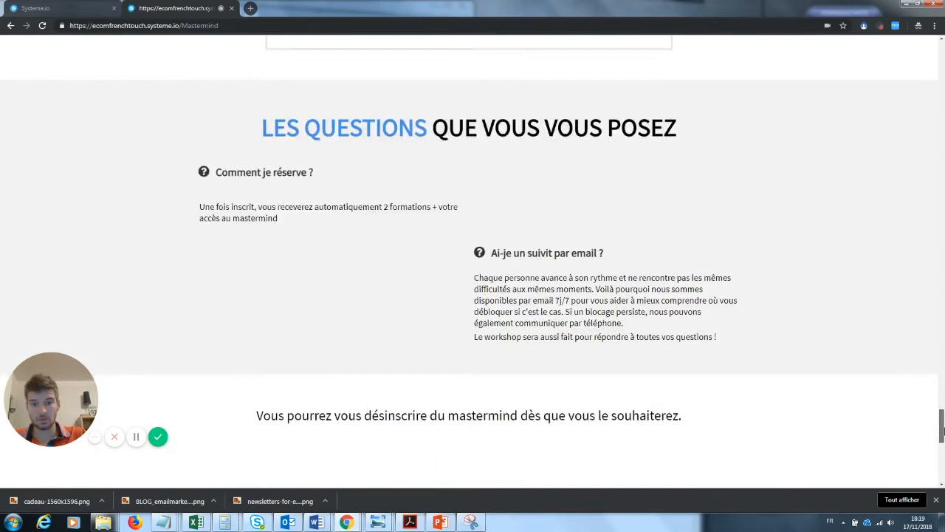
Step: Follow the sales page's call-to-action to the Mastermind payment page and examine its order form down to the one-time offer
click(525, 394)
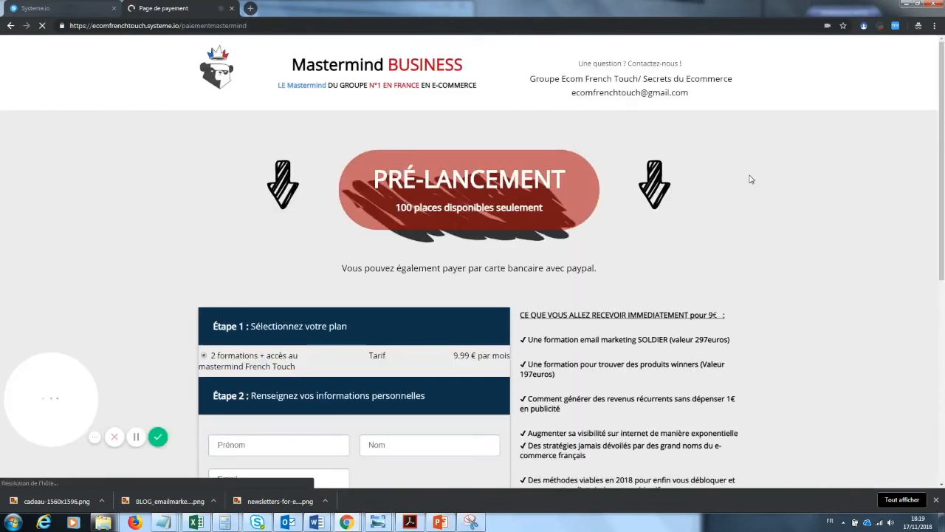
drag(942, 97, 942, 105)
scroll(338, 123, down, 4)
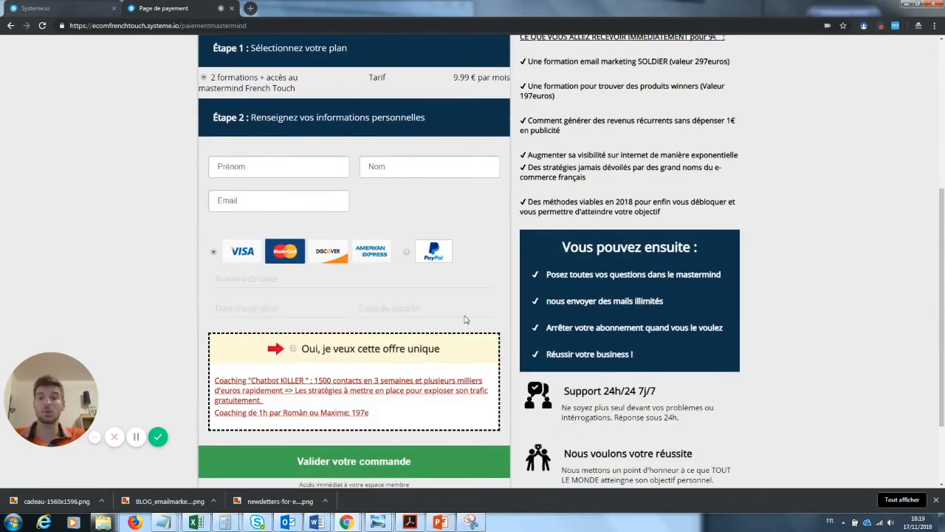
Step: Test the "Oui, je veux cette offre unique" option by switching it on and off twice, and return to the Mastermind funnel's editor
click(294, 348)
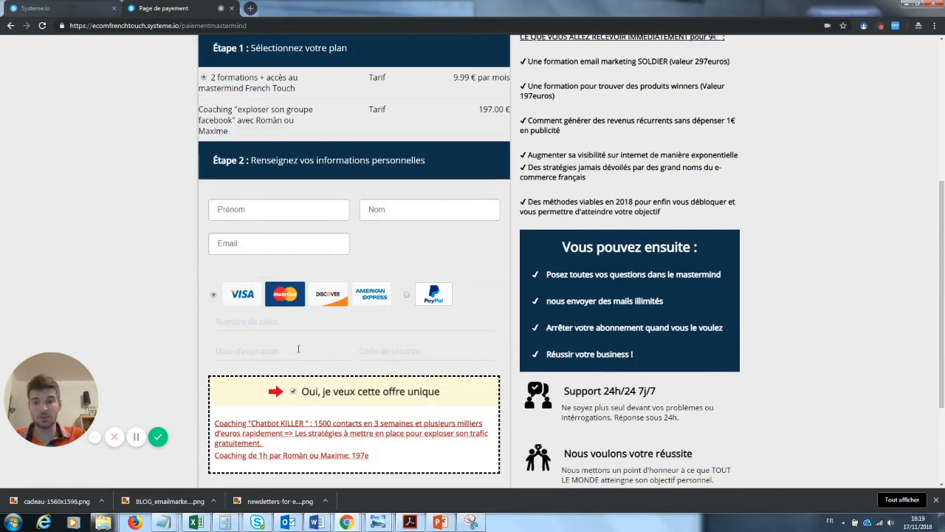
click(294, 391)
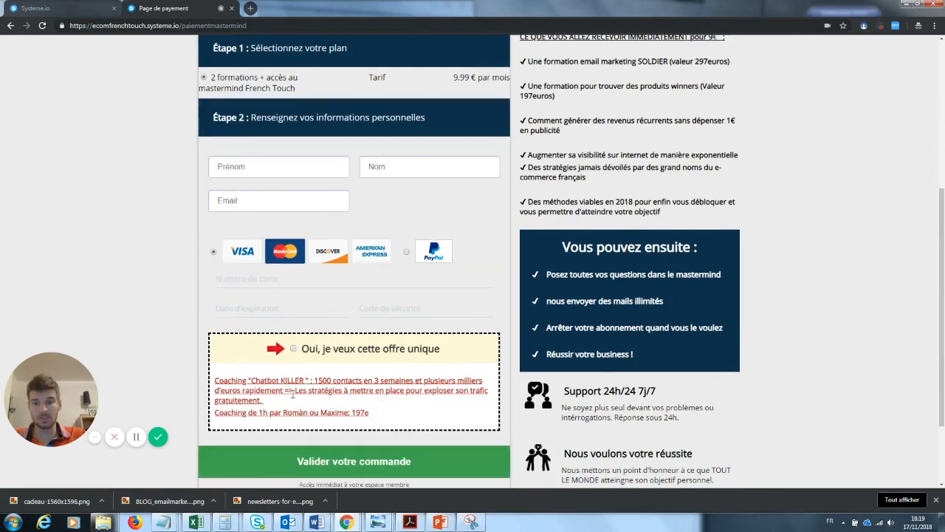
click(293, 349)
click(293, 391)
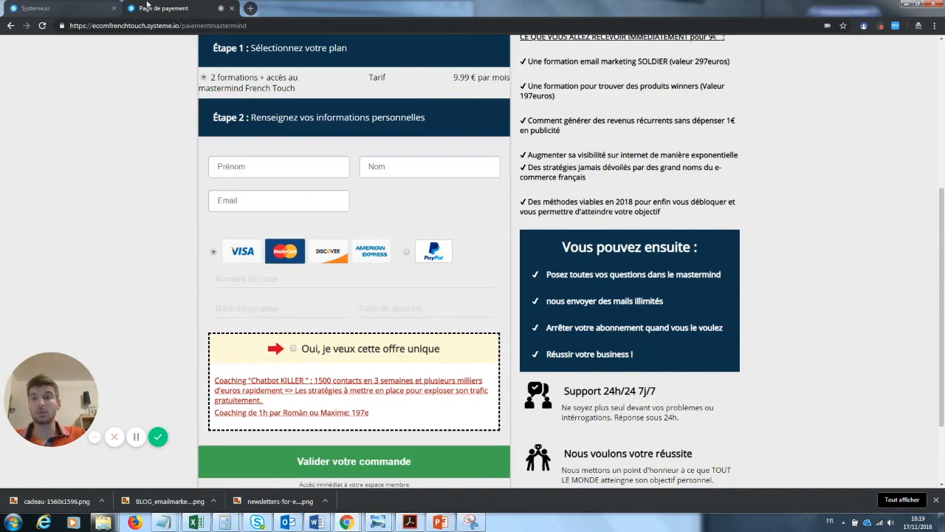
click(59, 8)
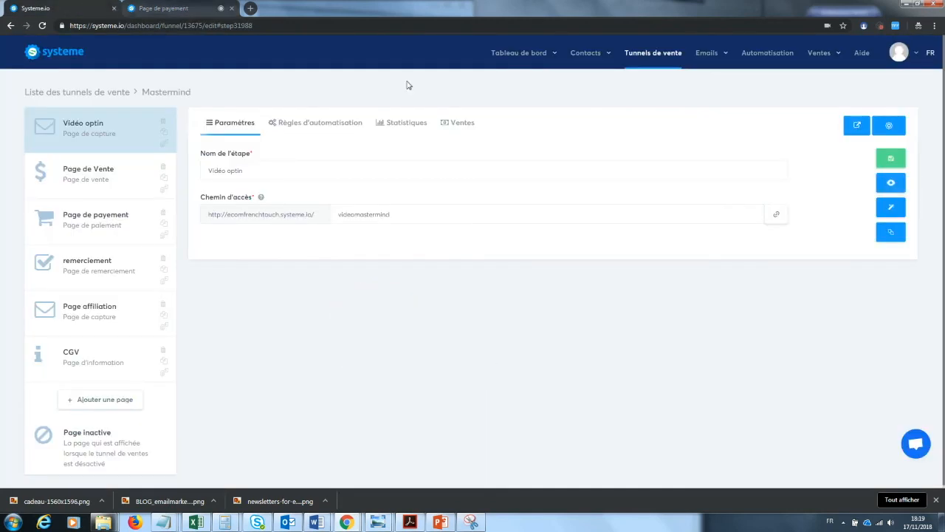
drag(71, 358, 333, 326)
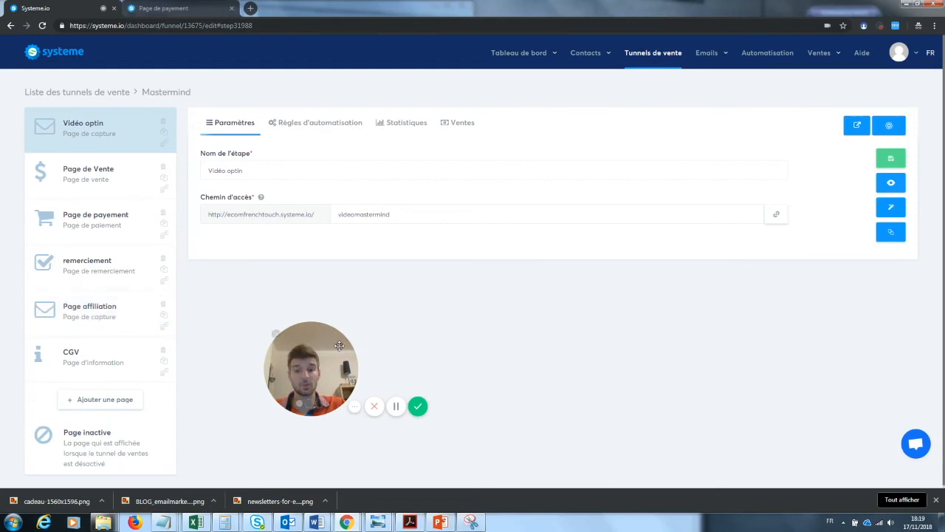
drag(339, 345, 287, 352)
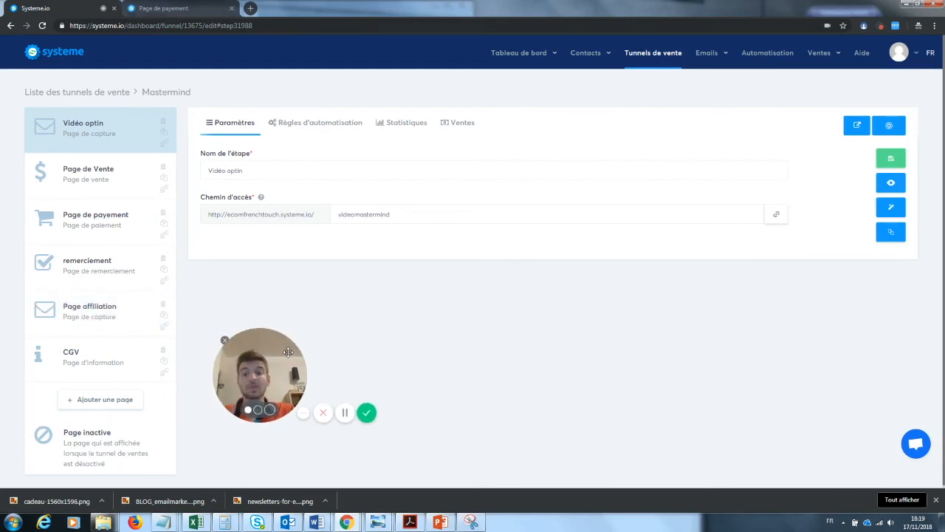